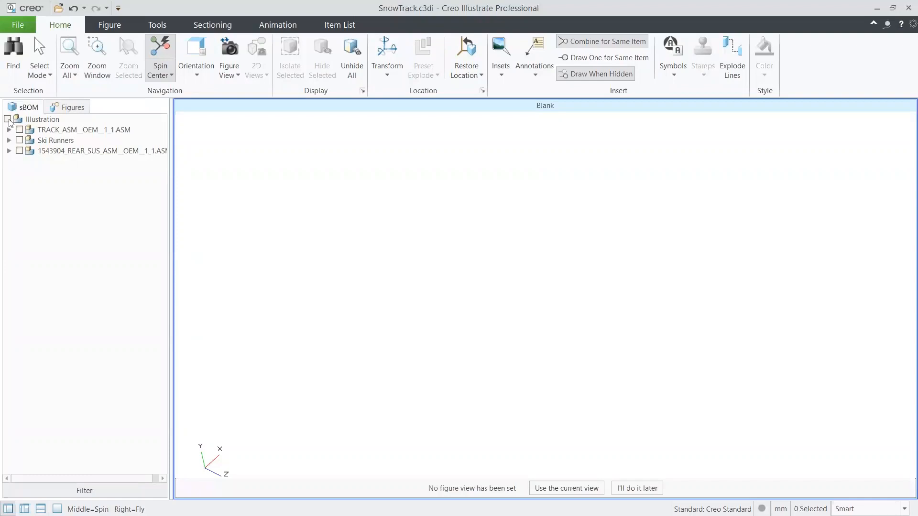
- Show all the parts of the illustration
left_click(8, 119)
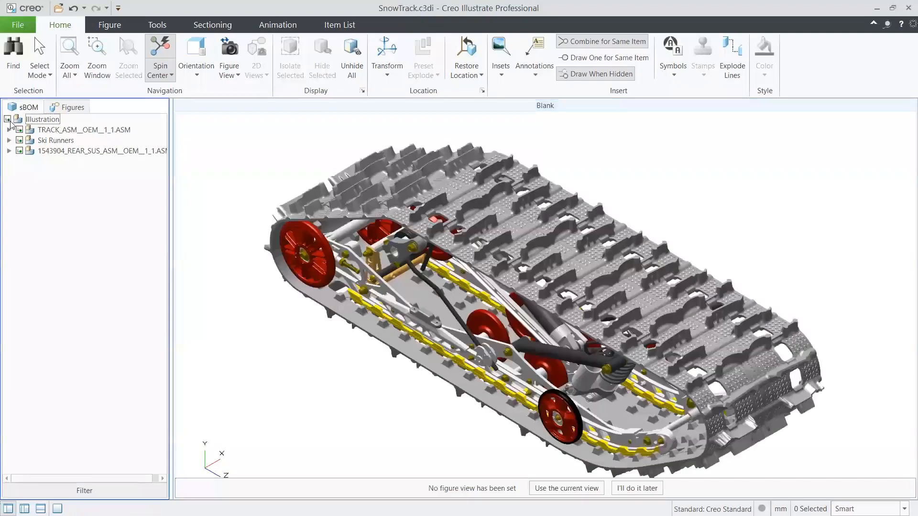
mouse_move(482, 347)
middle_mouse_down()
mouse_move(493, 333)
mouse_move(479, 346)
middle_mouse_up()
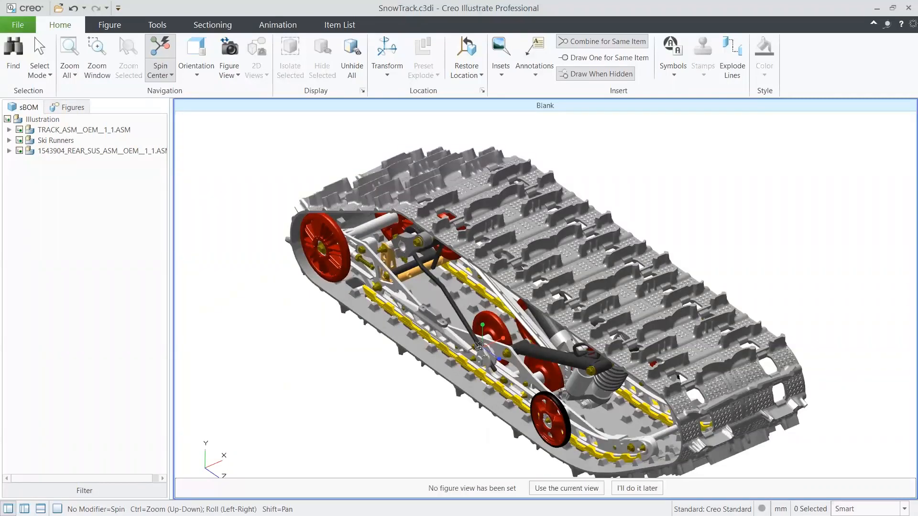
- Move the near rear wheel outward along its axle axis to a center of about X -470 mm
left_click(337, 273)
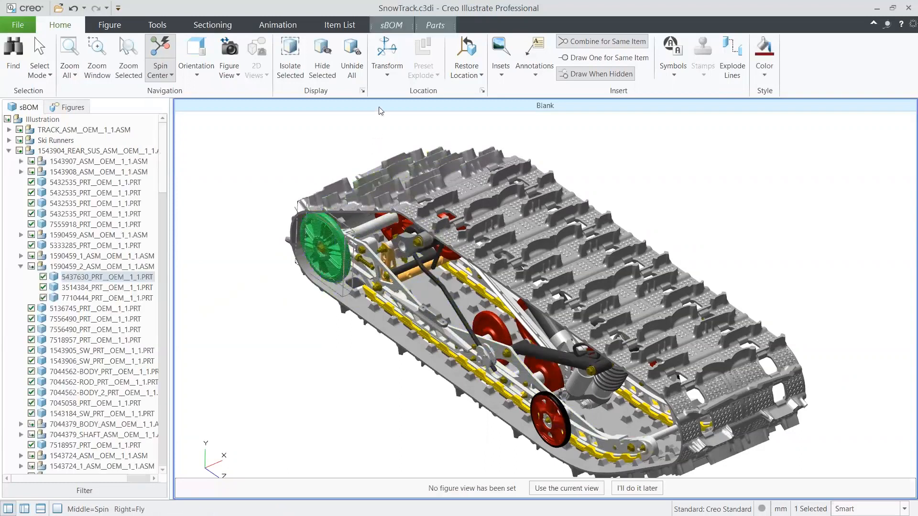
left_click(386, 50)
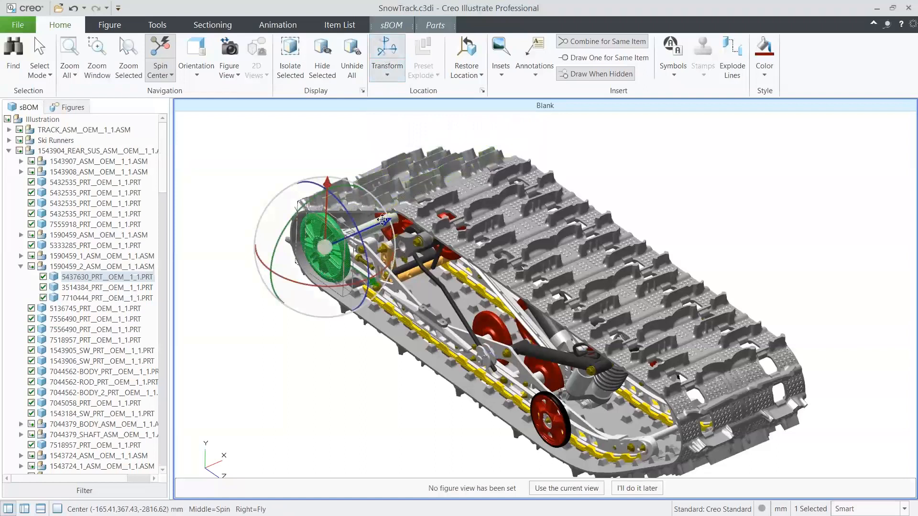
left_click_drag(382, 220, 286, 268)
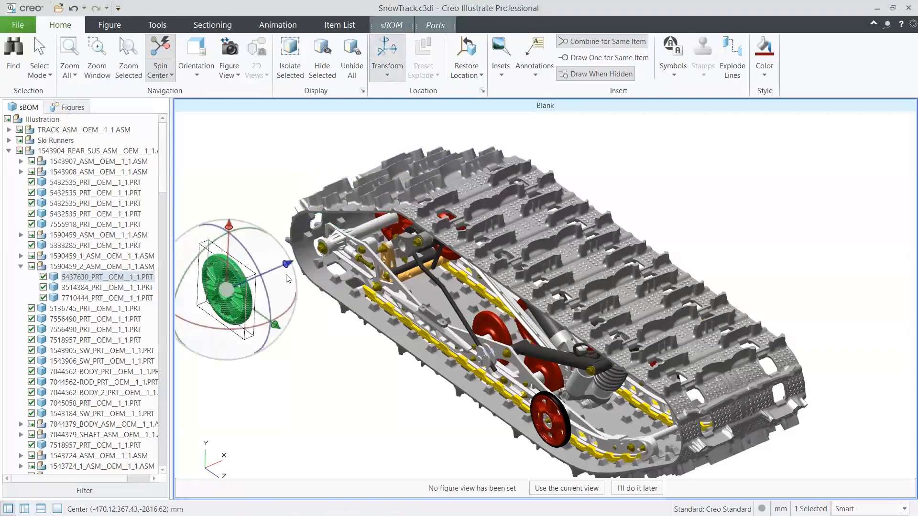
left_click(312, 323)
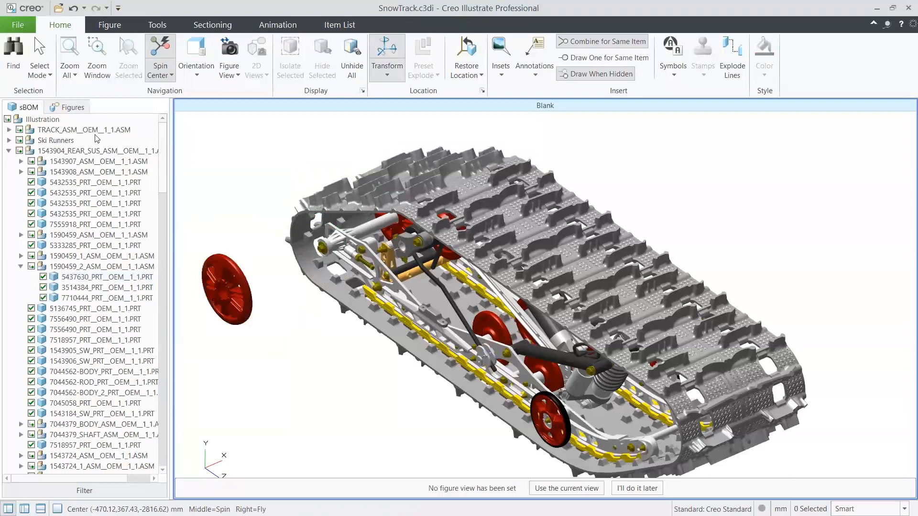
- Hide the TRACK_ASM__OEM__1_1.ASM track assembly and the wheel at the far end of the rear axle
left_click(93, 131)
left_click(19, 129)
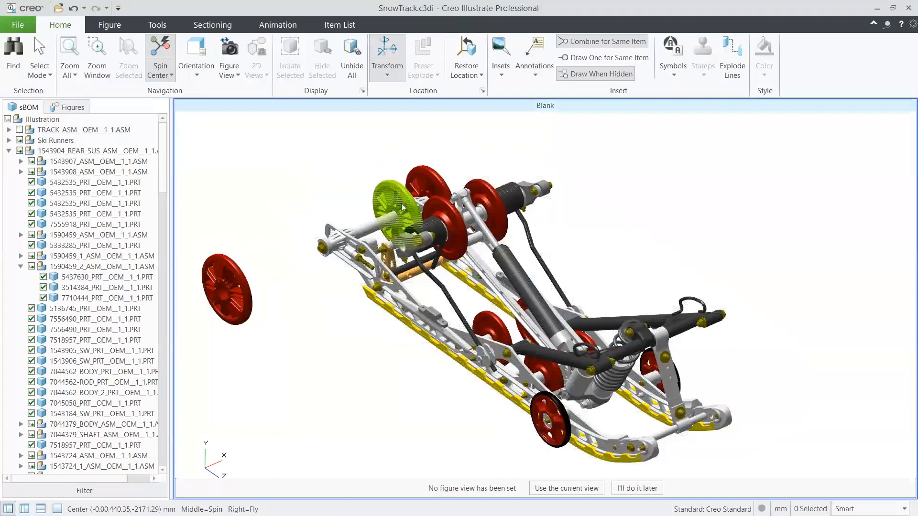
left_click(428, 188)
right_click(428, 187)
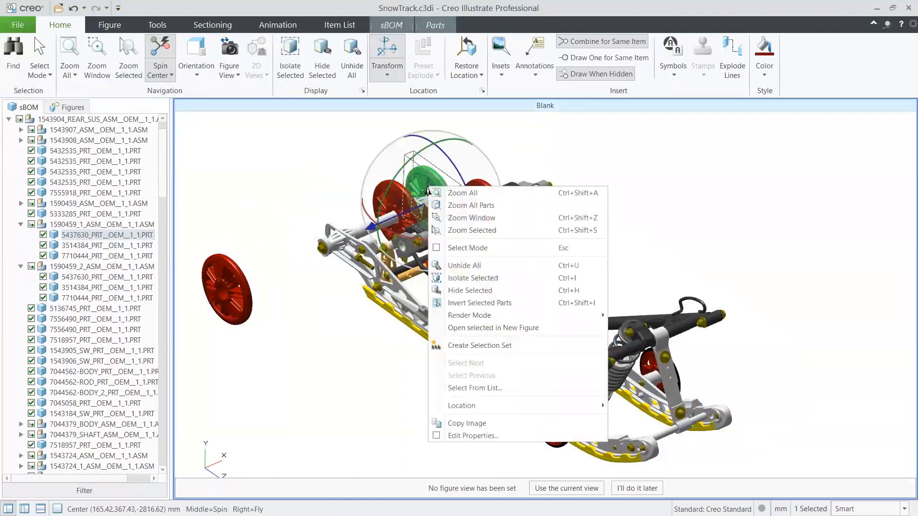
left_click(470, 290)
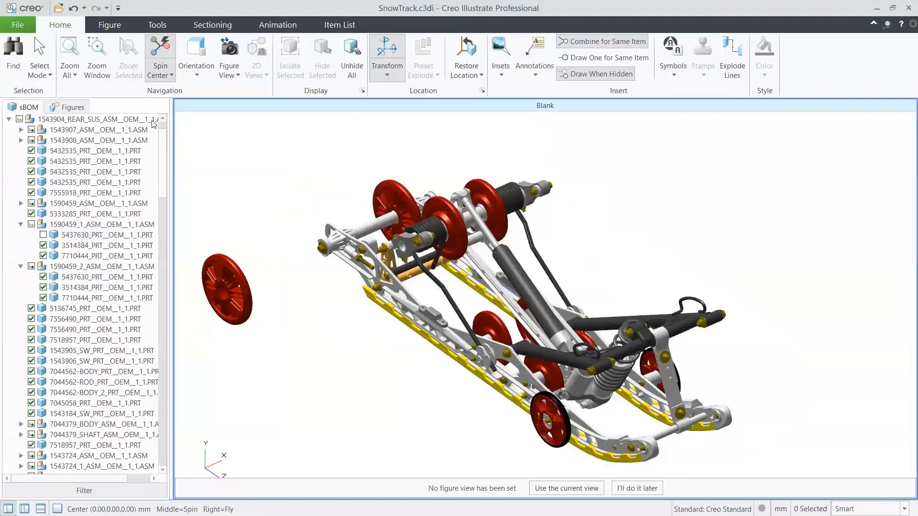
- Try the Shaded with Edges render mode and switch the figure to HLR
left_click(110, 25)
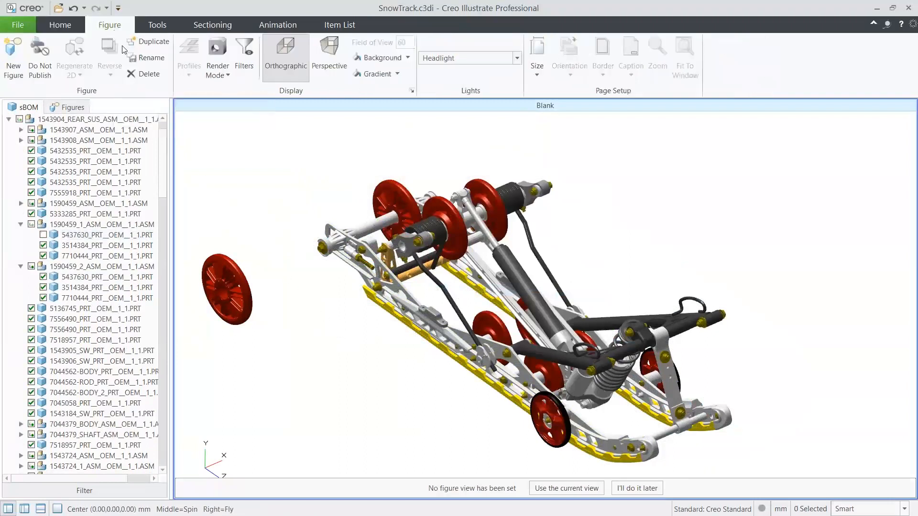
left_click(218, 77)
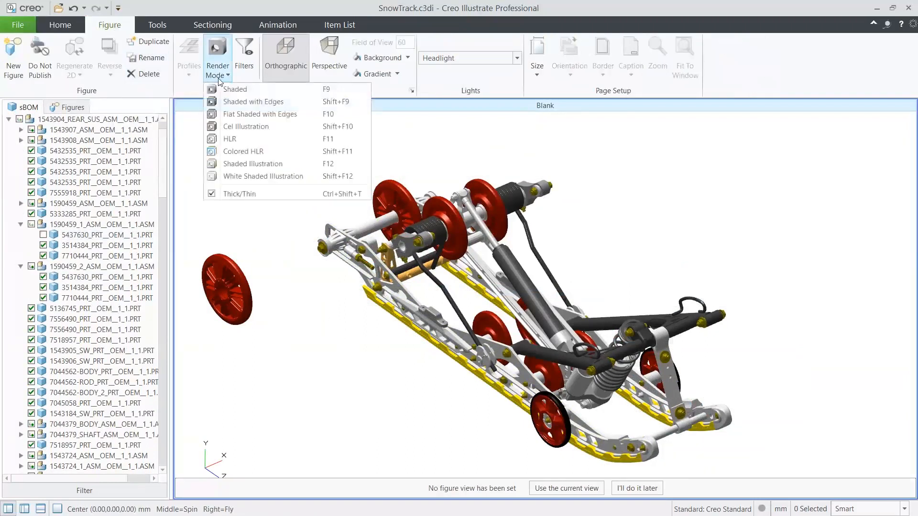
left_click(232, 103)
mouse_move(484, 362)
middle_mouse_down()
mouse_move(467, 360)
mouse_move(476, 356)
middle_mouse_up()
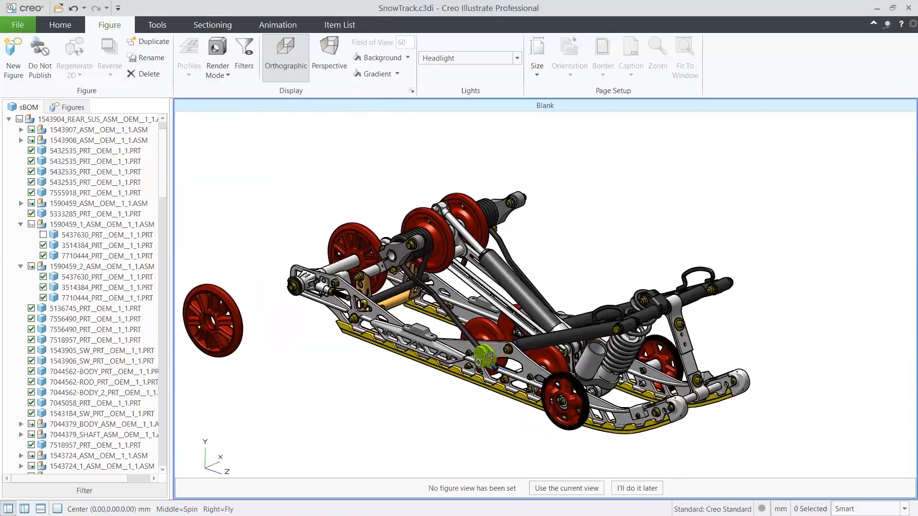
left_click(217, 69)
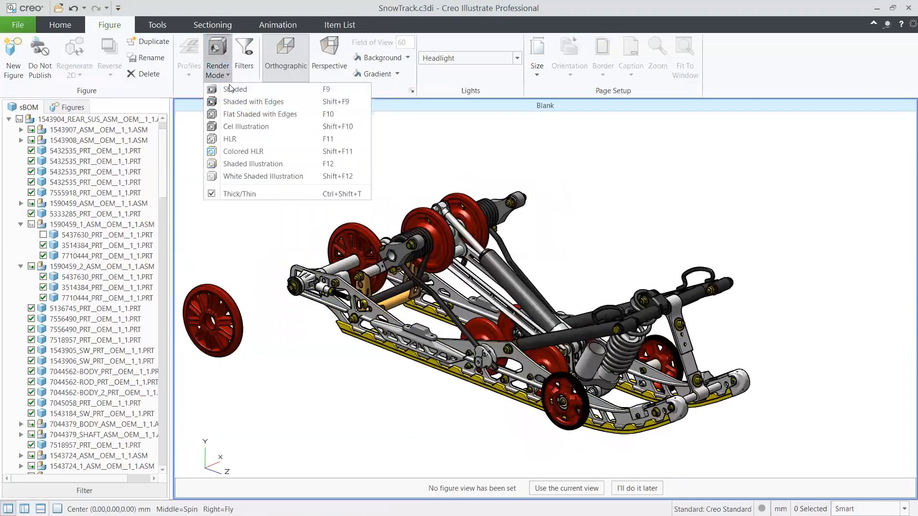
left_click(234, 140)
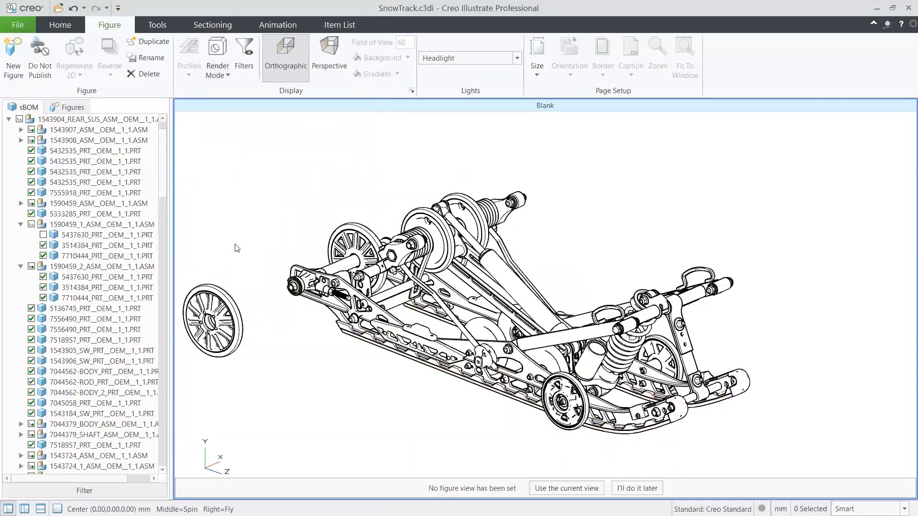
- Add an explode line between the moved-out rear wheel and its axle end
left_click(219, 301)
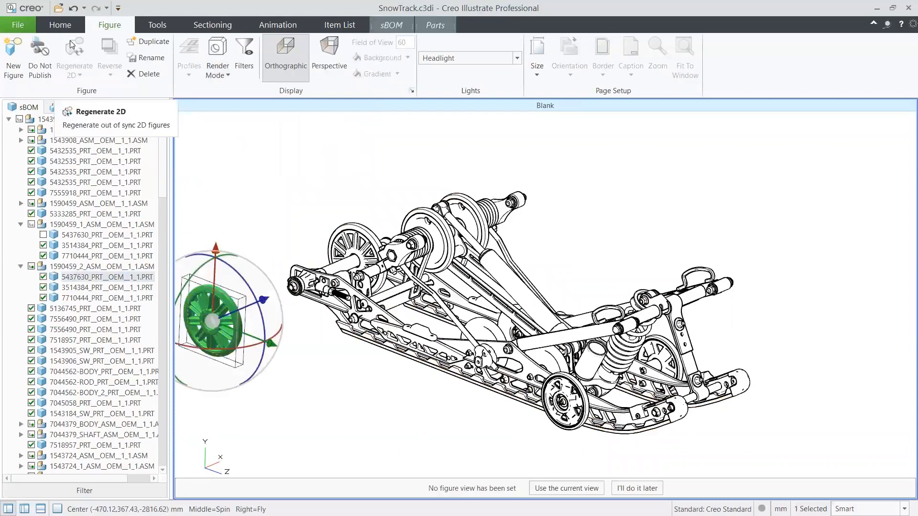
left_click(65, 25)
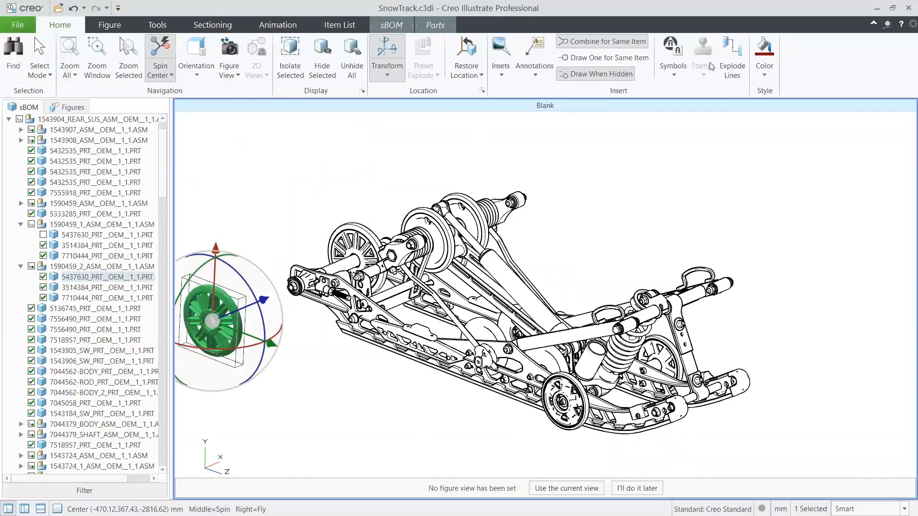
left_click(726, 59)
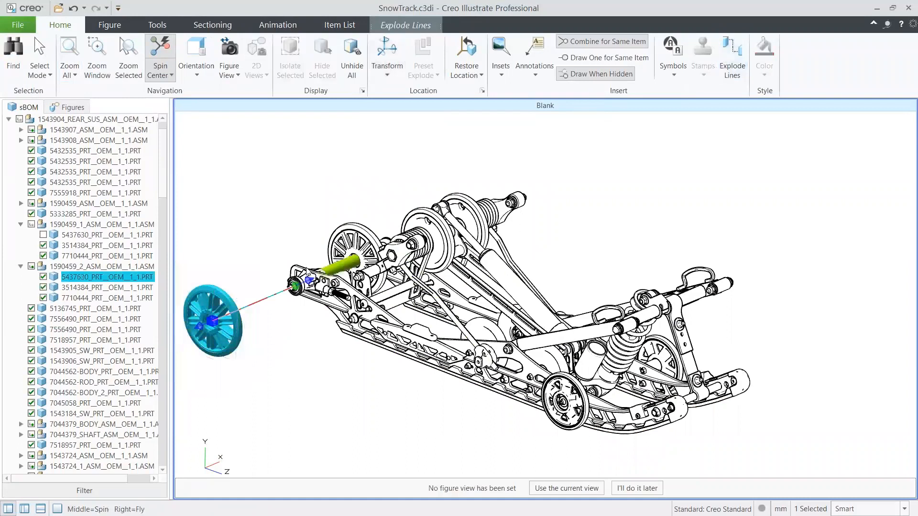
scroll(233, 296, "up", 3)
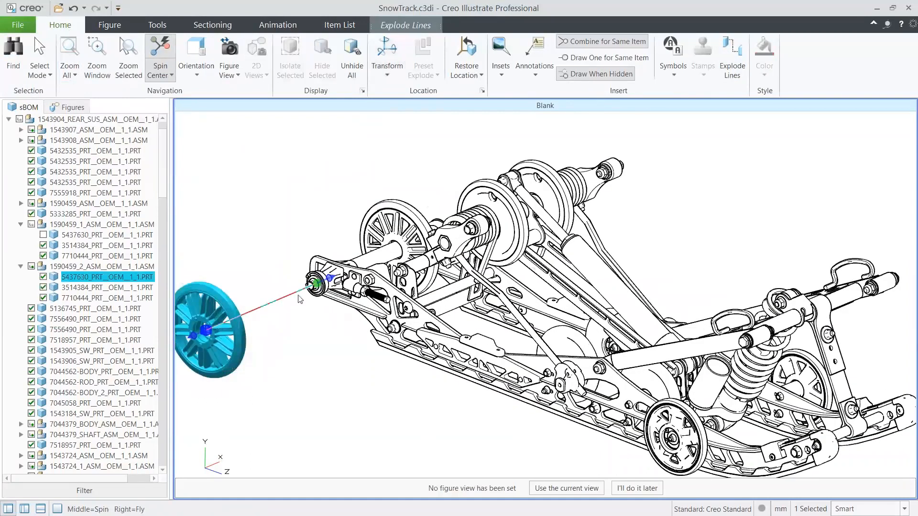
left_click(320, 295)
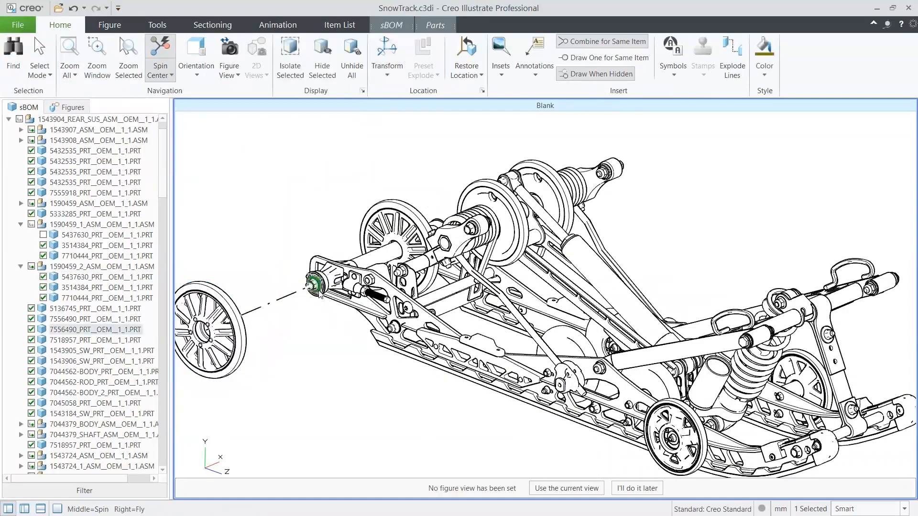
- Move the washer at the rear axle end outward along the explode line to a center of about X -306 mm
left_click(387, 58)
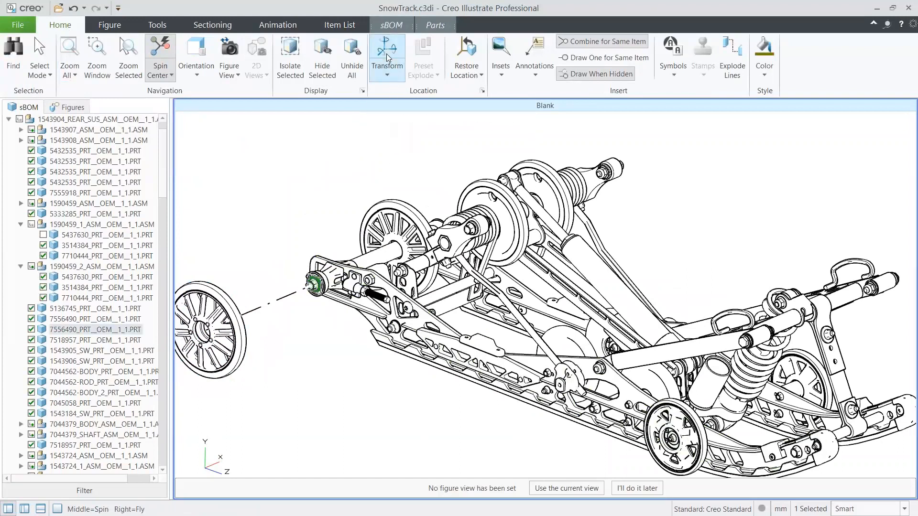
left_click_drag(290, 294, 239, 314)
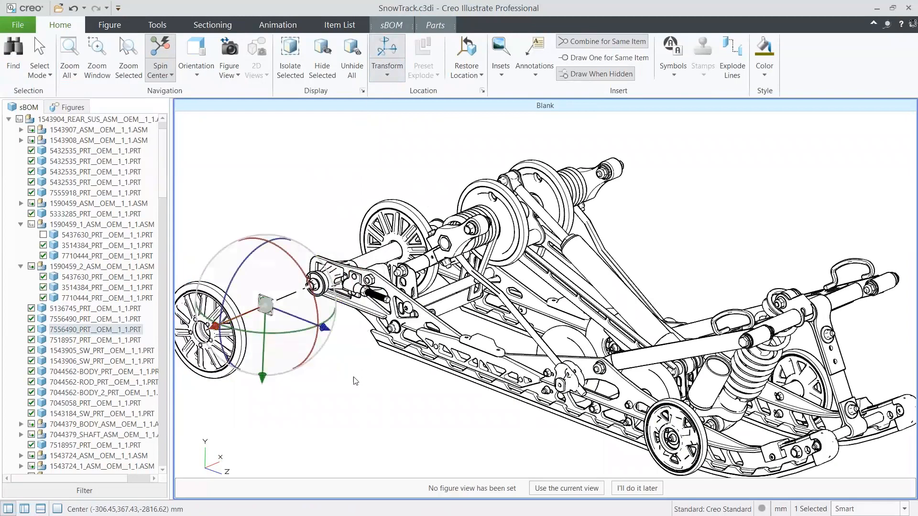
left_click(413, 410)
mouse_move(465, 407)
middle_mouse_down()
mouse_move(462, 364)
mouse_move(440, 409)
mouse_move(461, 399)
middle_mouse_up()
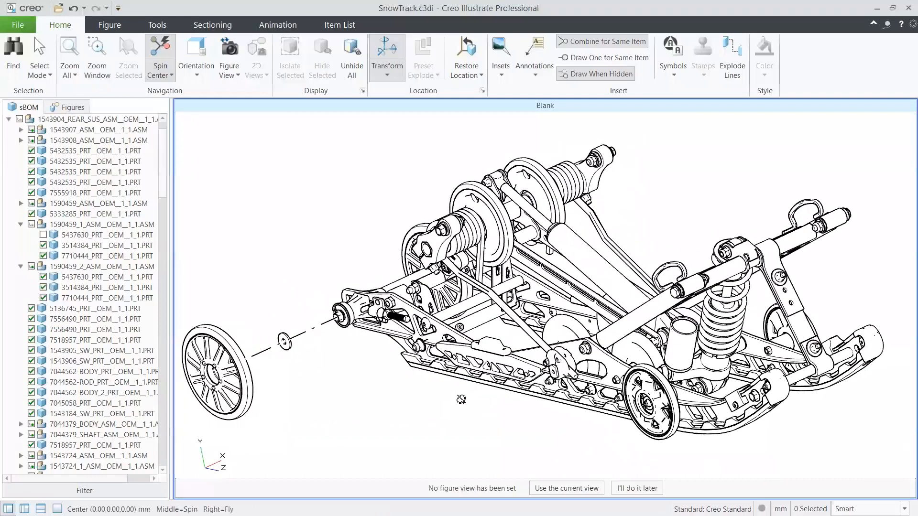
- Restore the selected washer to its sBOM location and return all other parts to theirs
left_click(287, 345)
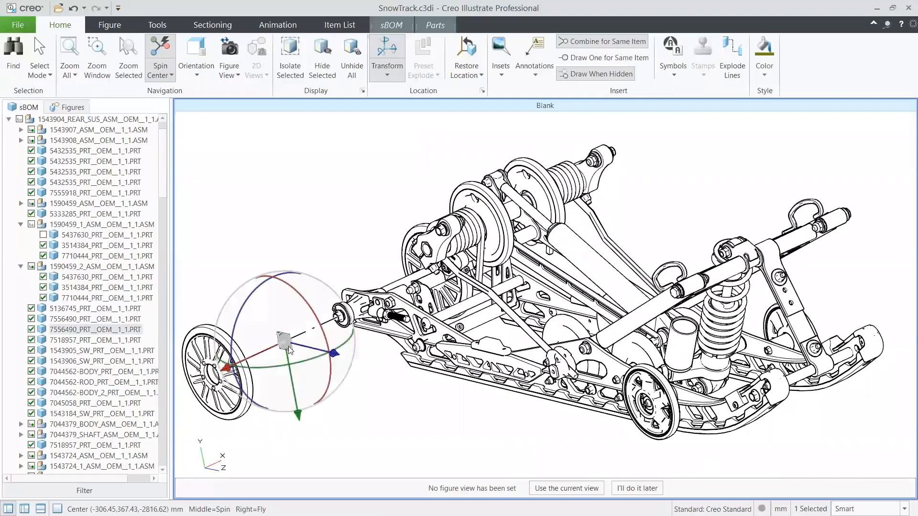
left_click(480, 76)
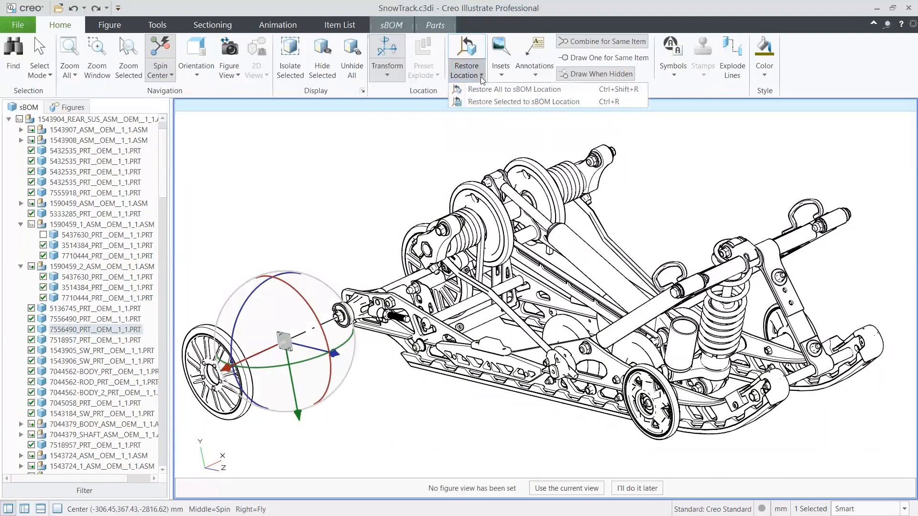
left_click(482, 102)
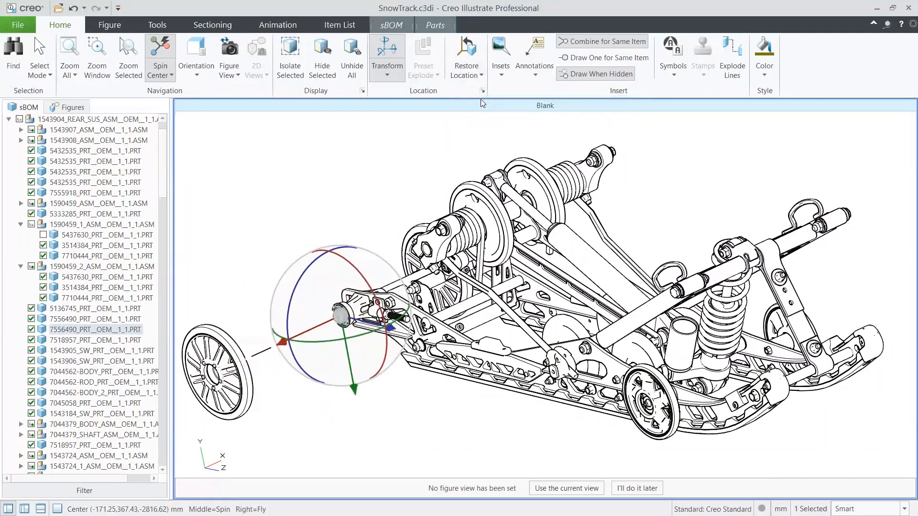
left_click(429, 143)
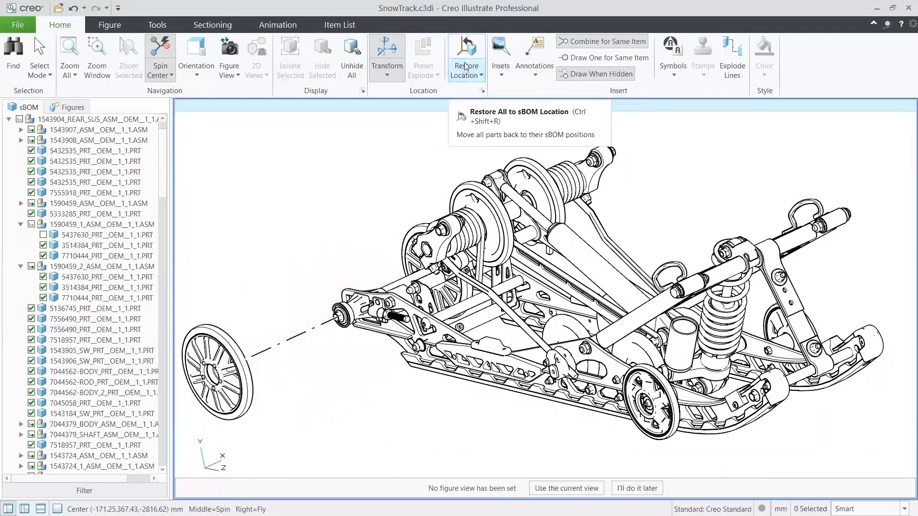
left_click(474, 75)
left_click(476, 89)
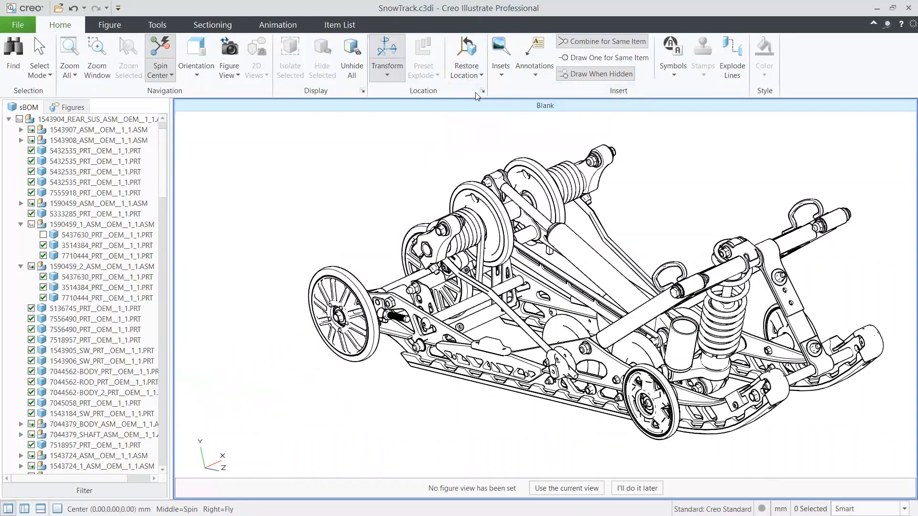
- Orient the view to Isometric 1 and set the figure's render mode to Shaded
left_click(198, 72)
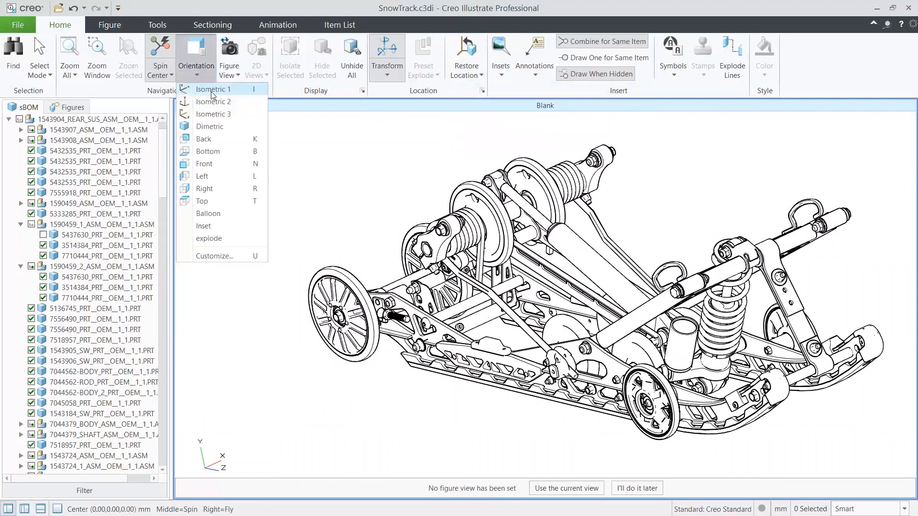
left_click(212, 92)
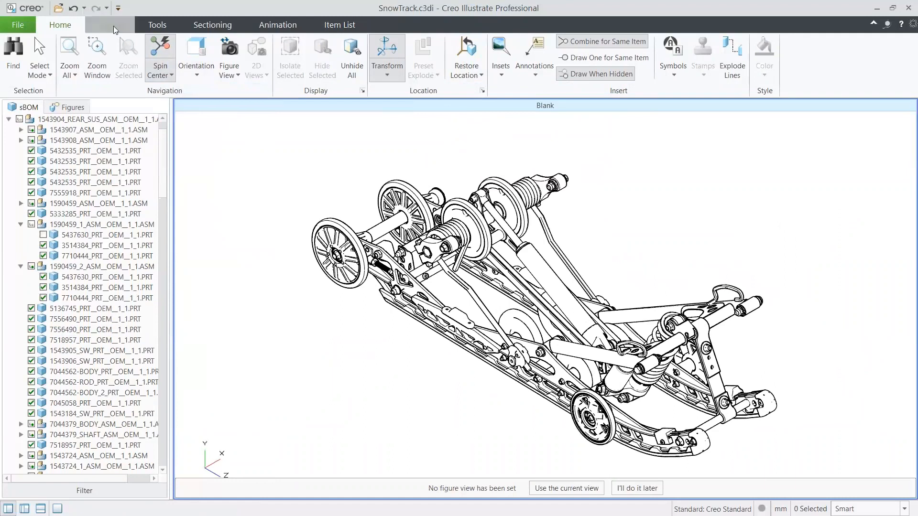
left_click(110, 25)
left_click(209, 75)
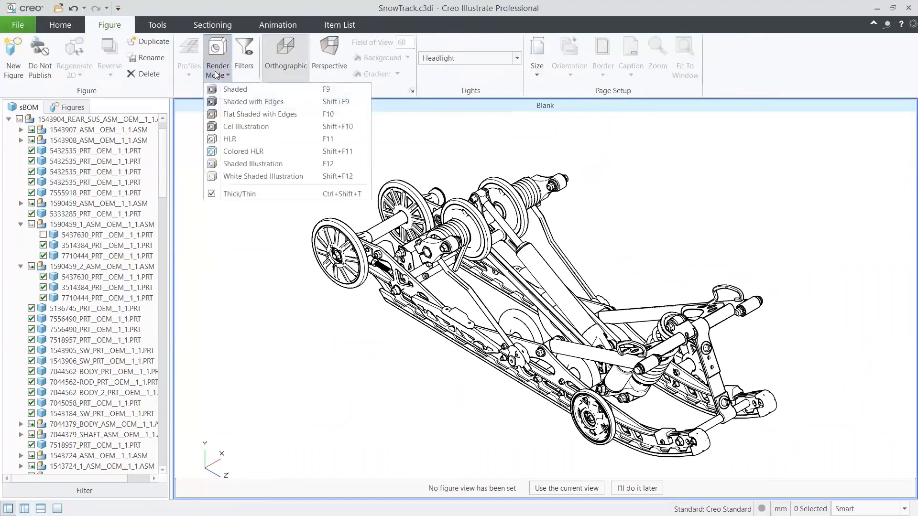
left_click(241, 88)
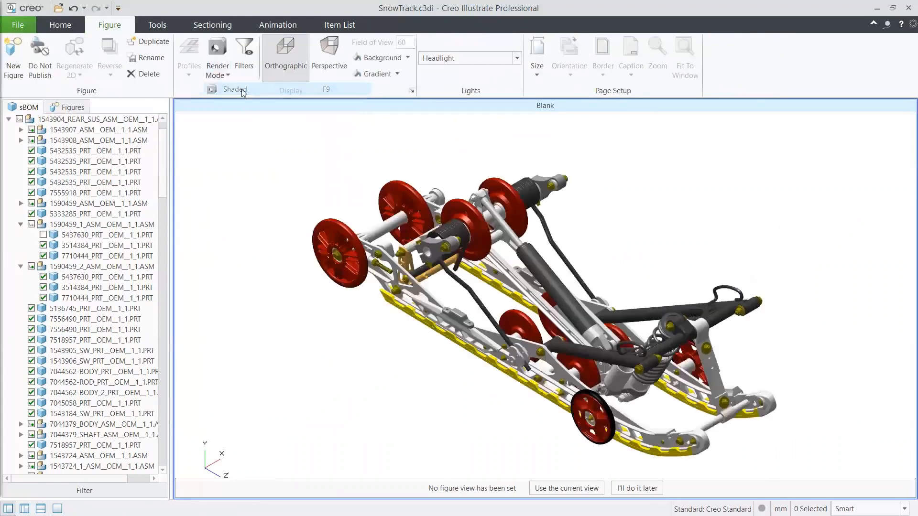
- Insert a hammer symbol onto the long link beside the central shock absorber
left_click(60, 26)
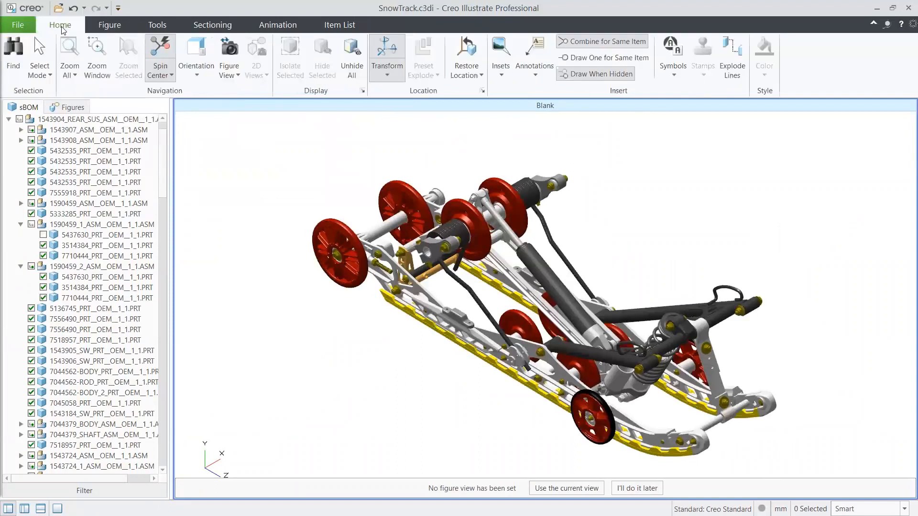
left_click(669, 69)
left_click(507, 171)
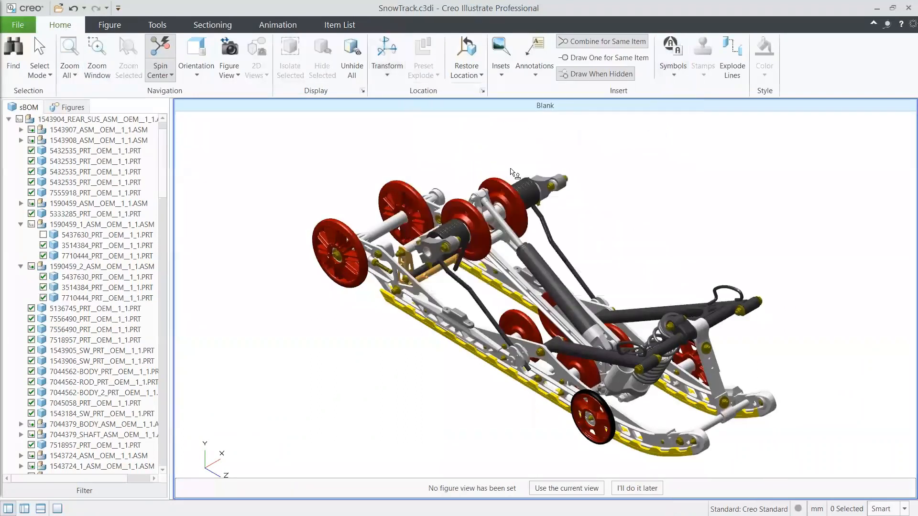
left_click(526, 282)
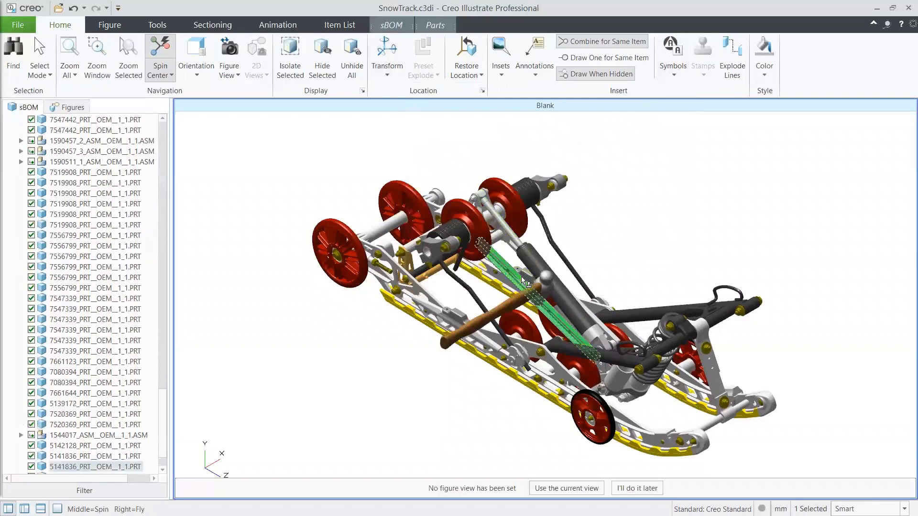
left_click(421, 338)
middle_click_drag(510, 358, 517, 340)
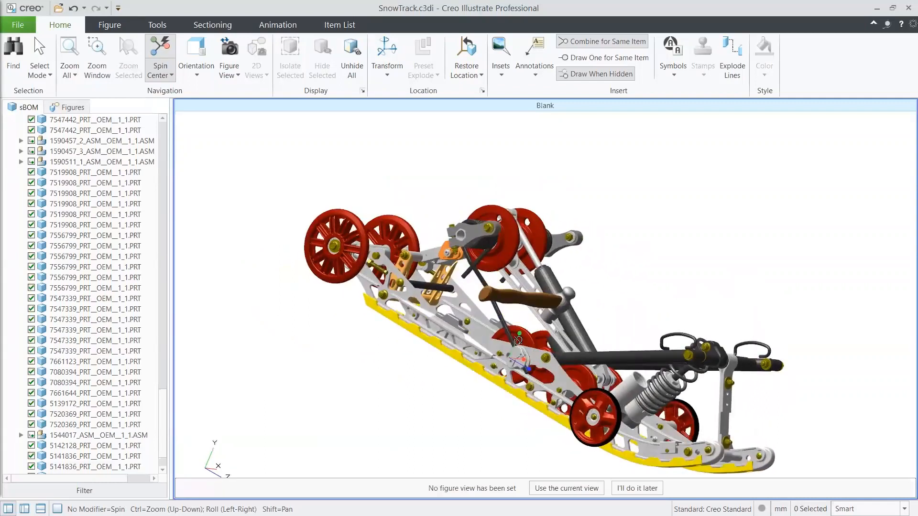
- Insert a Flammable warning sign symbol above the front arm of the suspension
left_click(674, 76)
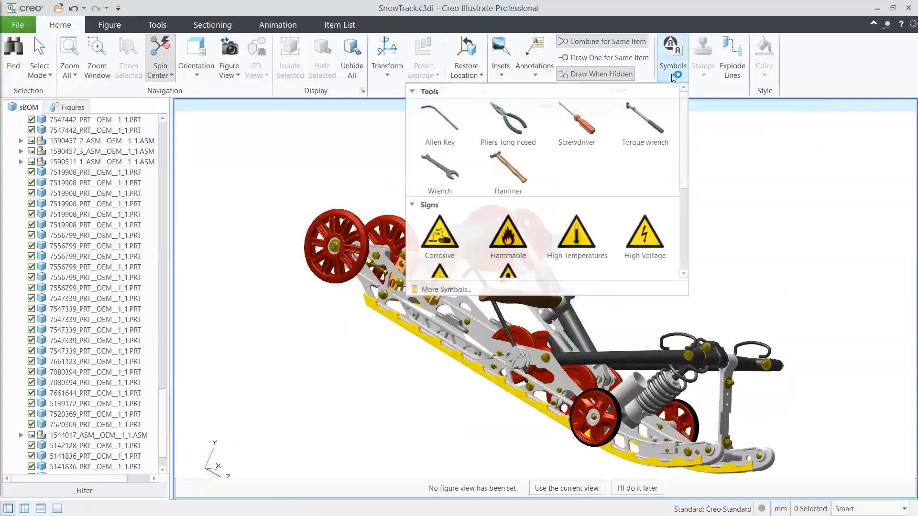
left_click(509, 236)
left_click(681, 268)
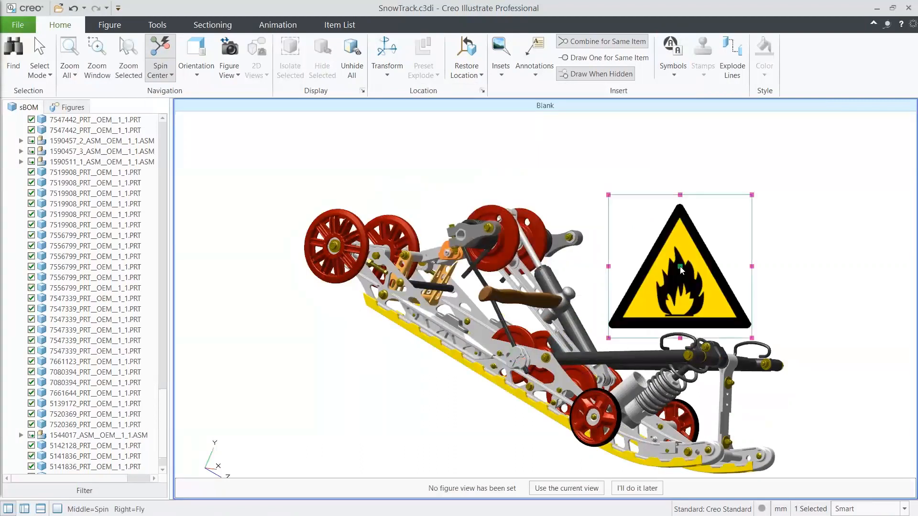
left_click(594, 301)
middle_click_drag(786, 330, 747, 343)
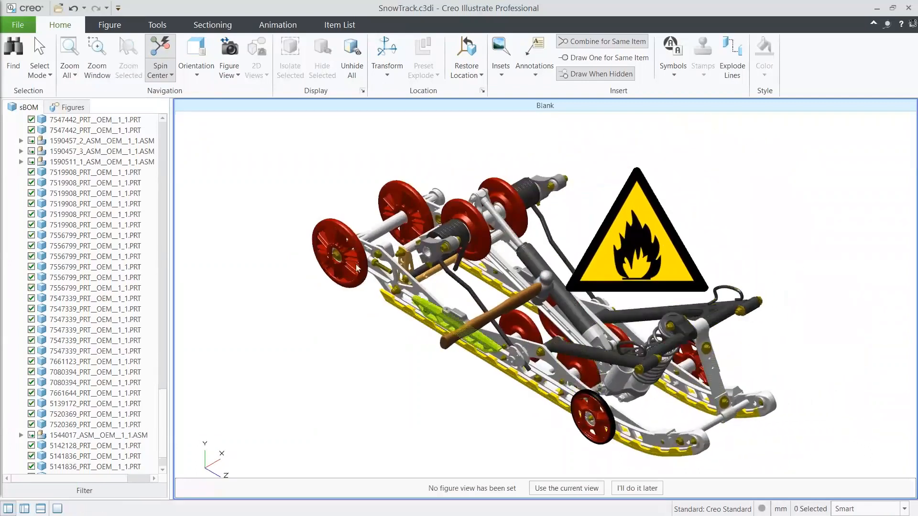
- Open the file information and review the link details of the listed source files
left_click(23, 31)
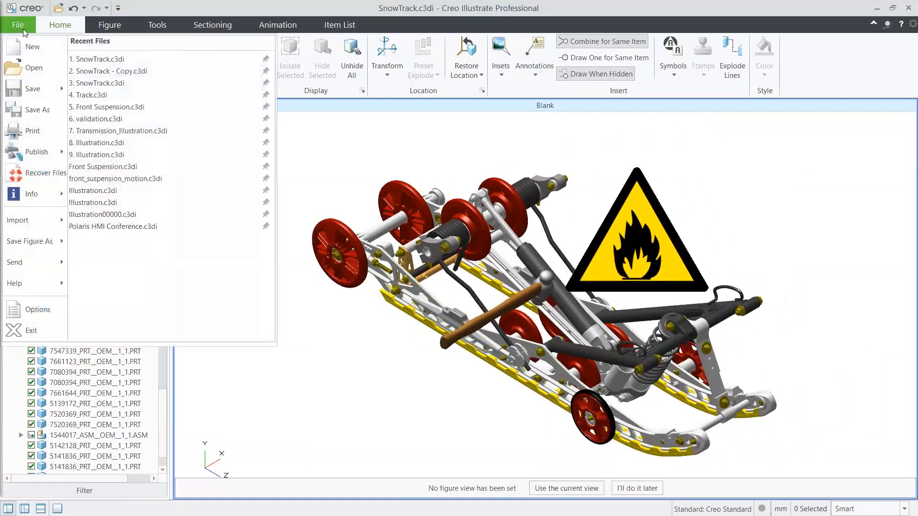
mouse_move(30, 197)
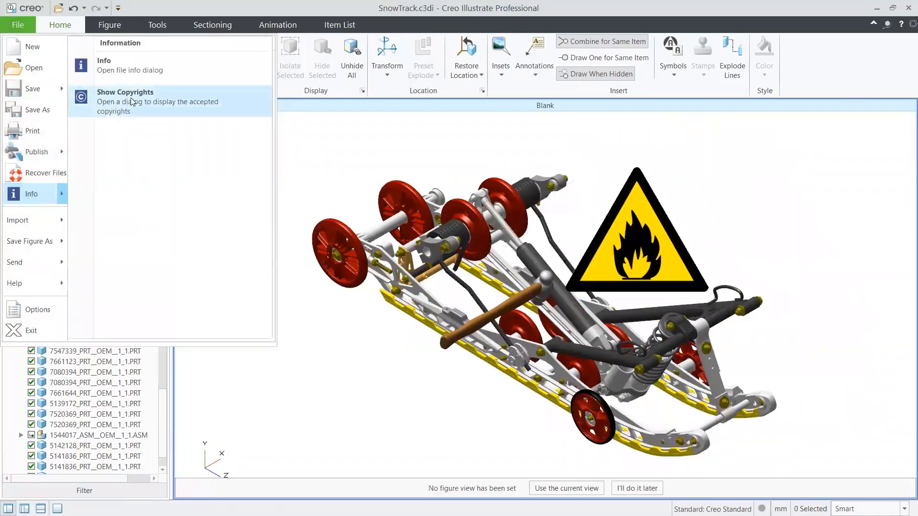
left_click(137, 71)
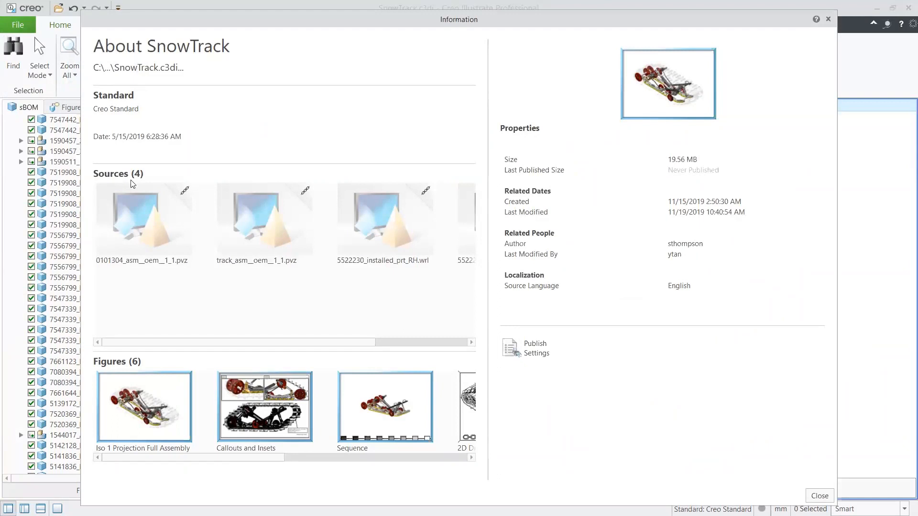
mouse_move(132, 238)
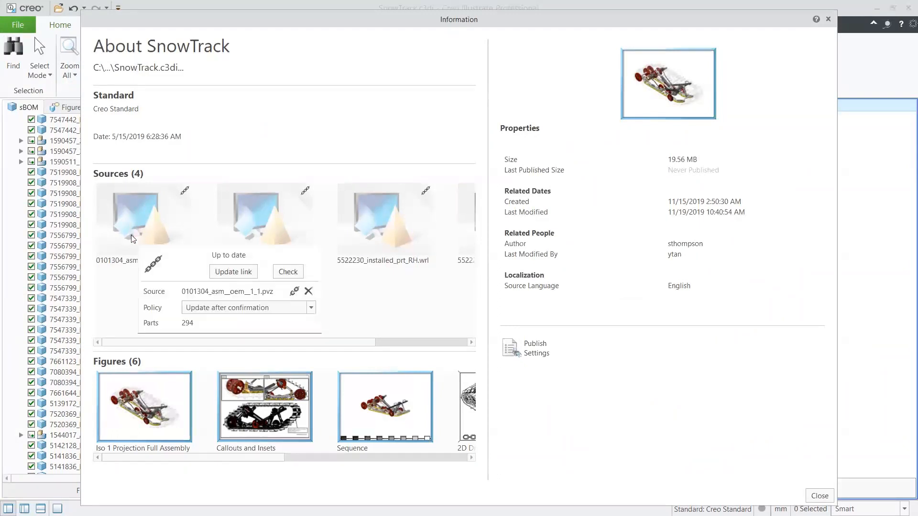
mouse_move(275, 234)
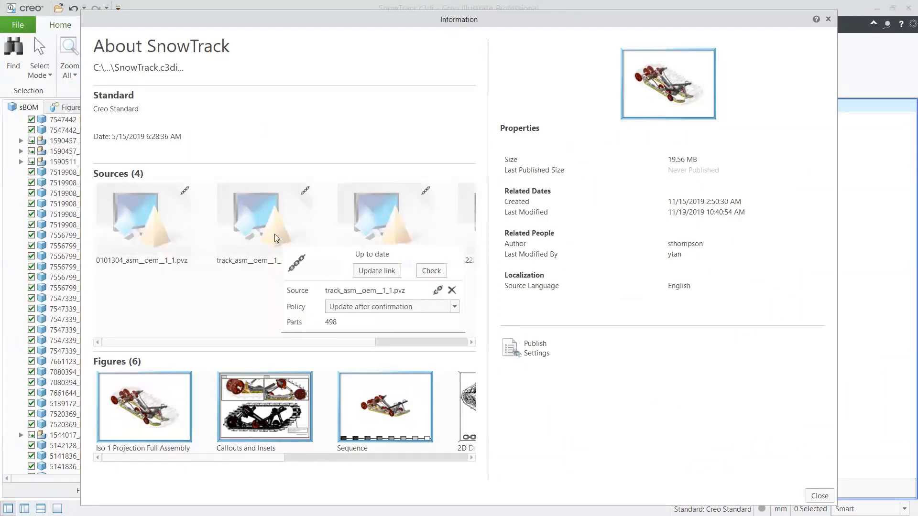
mouse_move(393, 235)
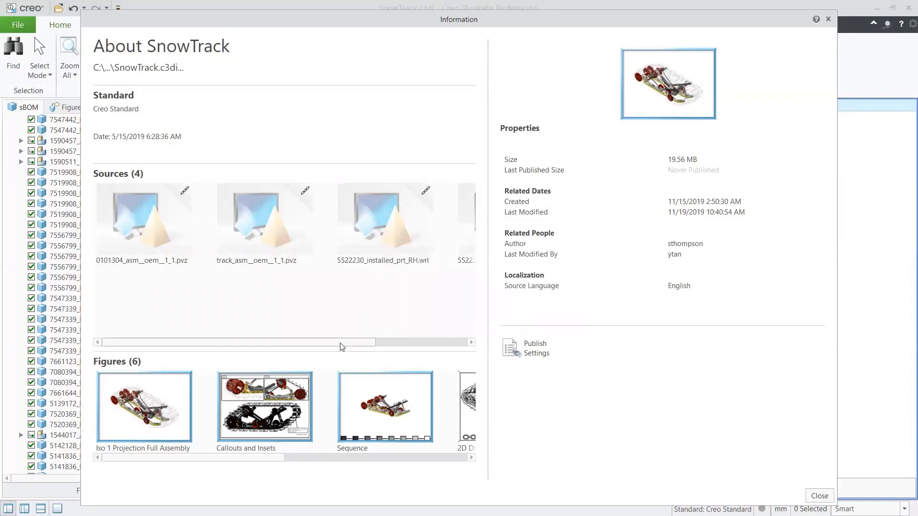
left_click(386, 346)
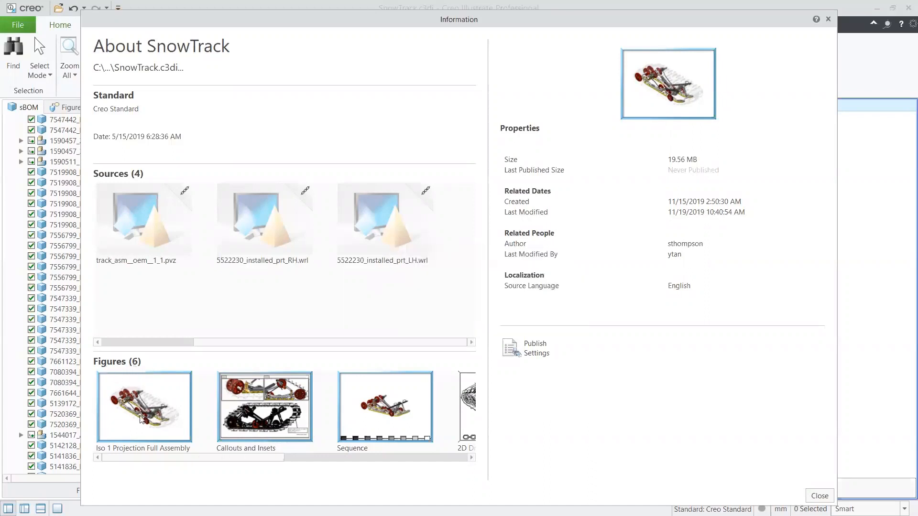
- Browse the listed figures in the file information and check the part details of Iso 1 Projection Full Assembly, then close the dialog
mouse_move(142, 427)
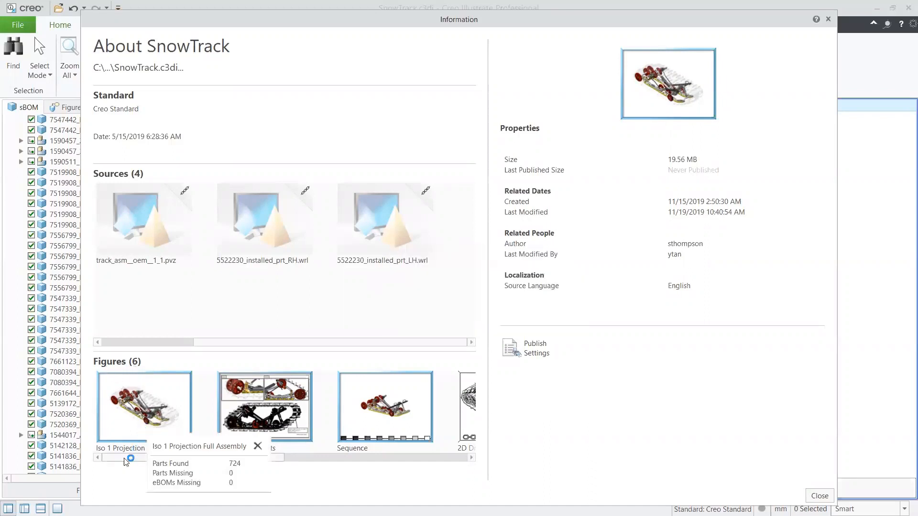
left_click_drag(142, 457, 220, 457)
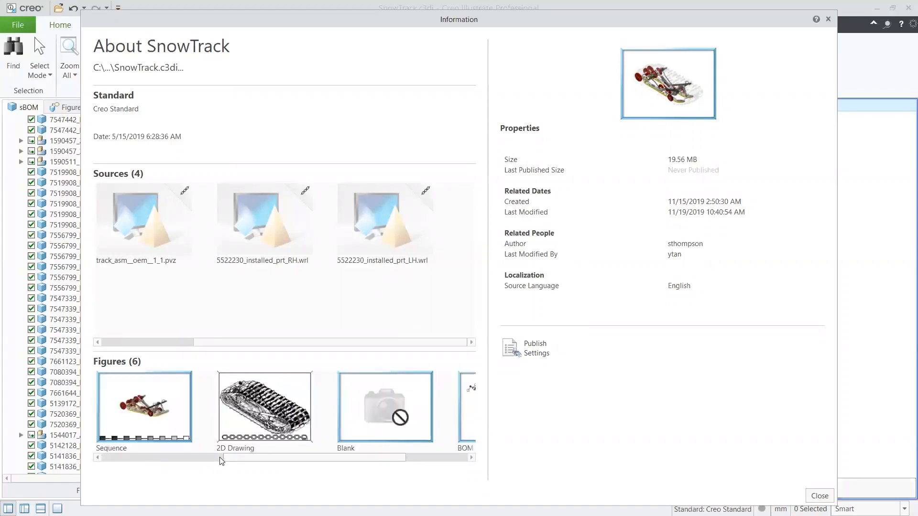
left_click_drag(266, 459, 287, 458)
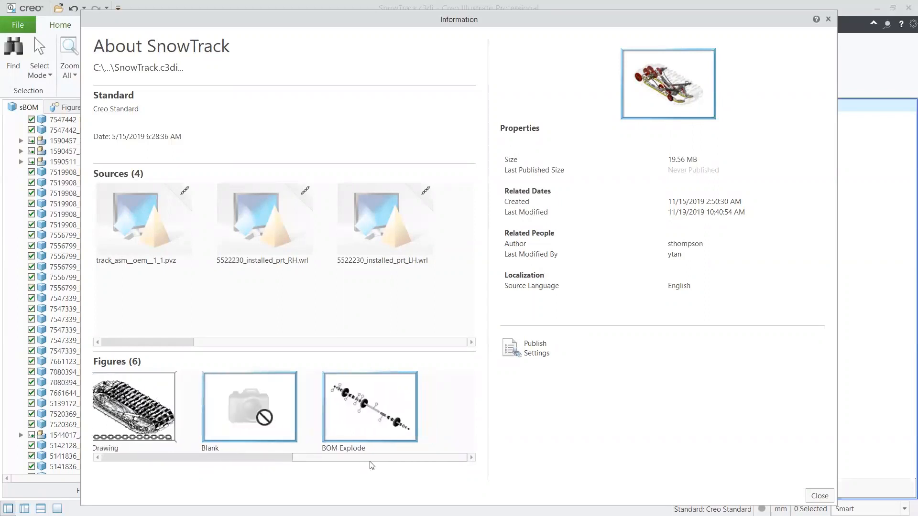
mouse_move(387, 427)
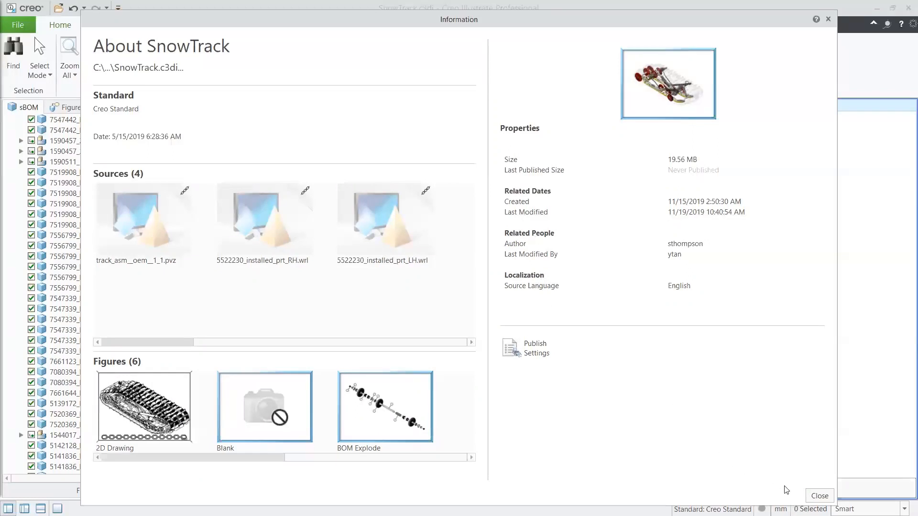
left_click(819, 496)
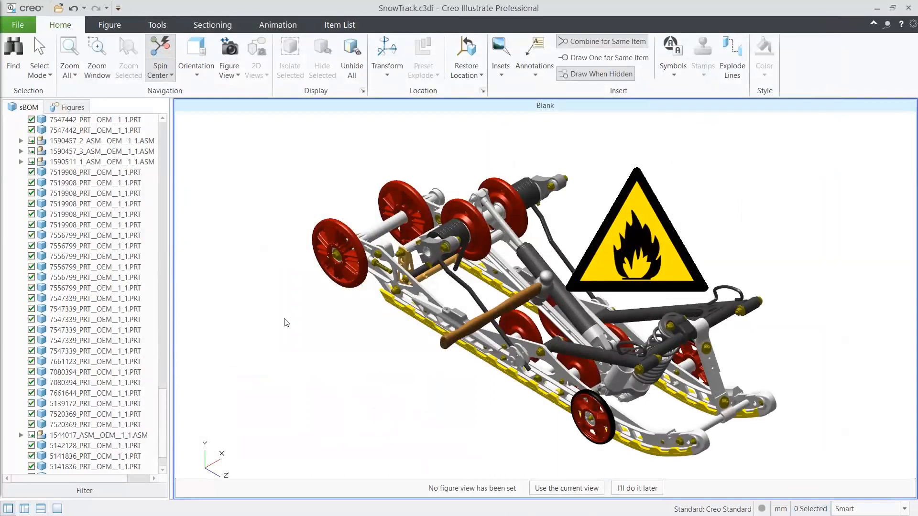
- Open the Iso 1 Projection Full Assembly figure and inspect its 3D model from a slightly rotated view
left_click(68, 108)
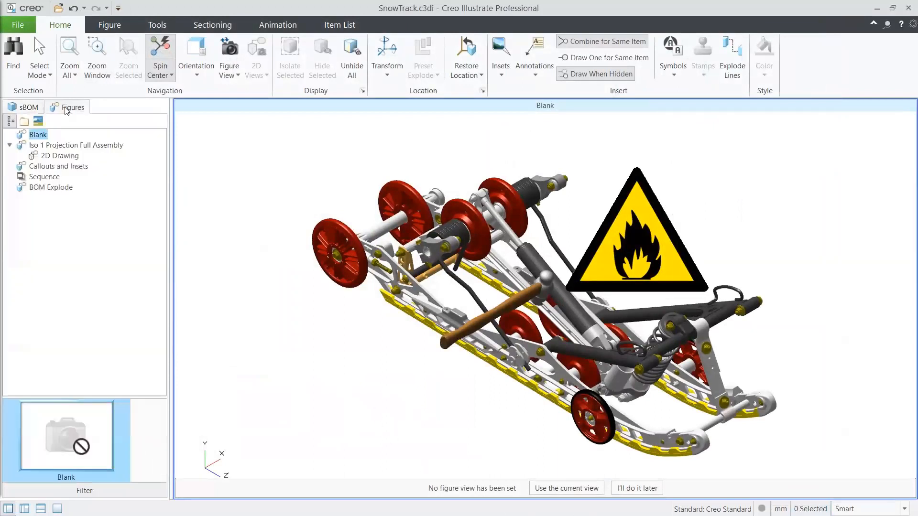
left_click(70, 146)
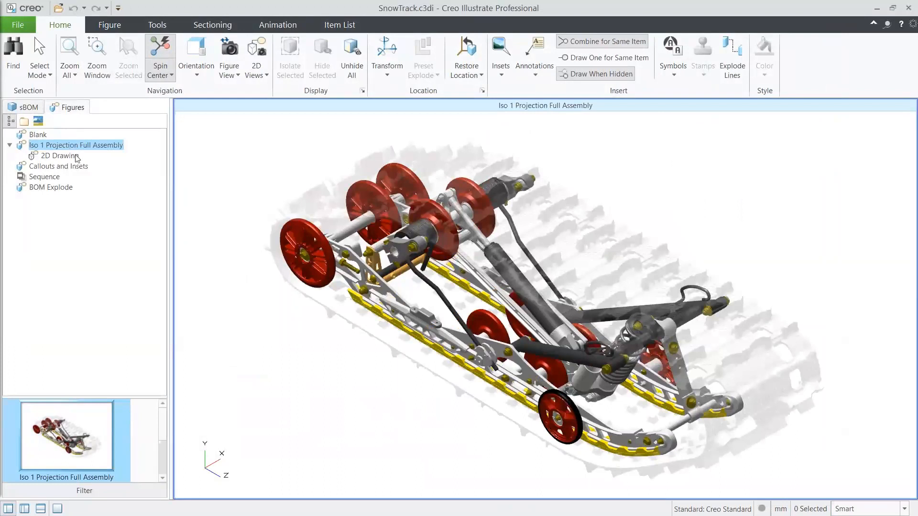
middle_click_drag(458, 288, 450, 218)
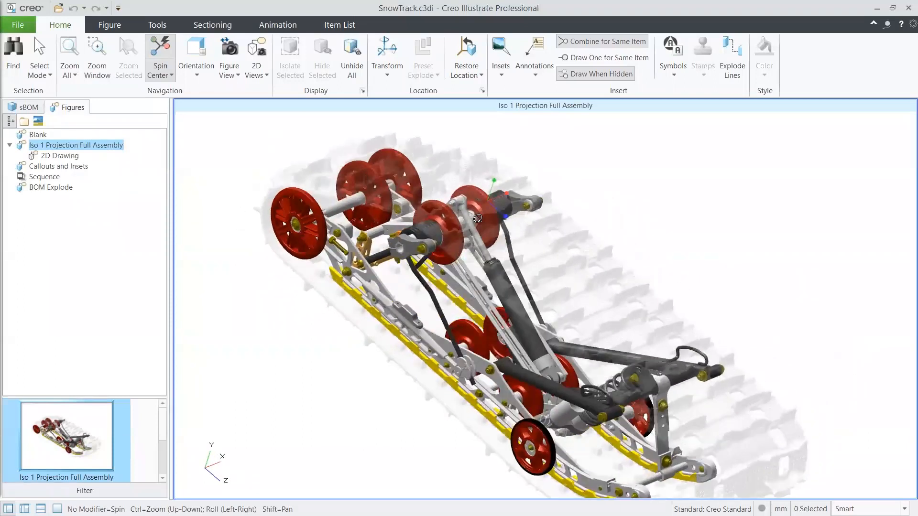
left_click(449, 218)
left_click_drag(449, 217, 487, 214)
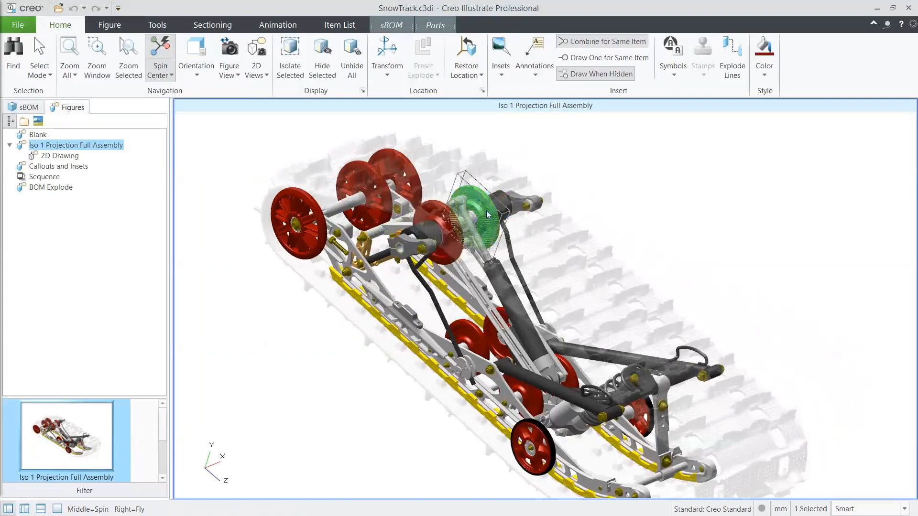
left_click(603, 228)
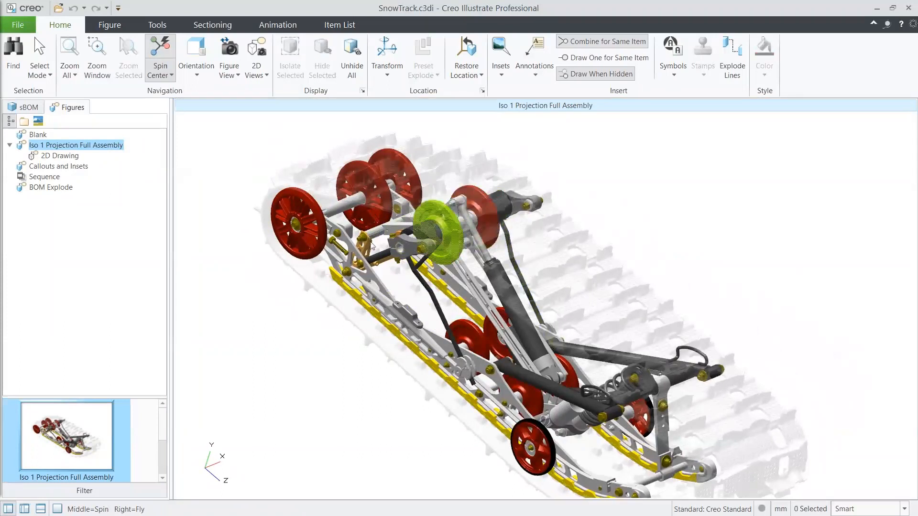
- Open the 2D Drawing figure and delete a short line segment beside the lower bolt near the pivot bracket
left_click(57, 156)
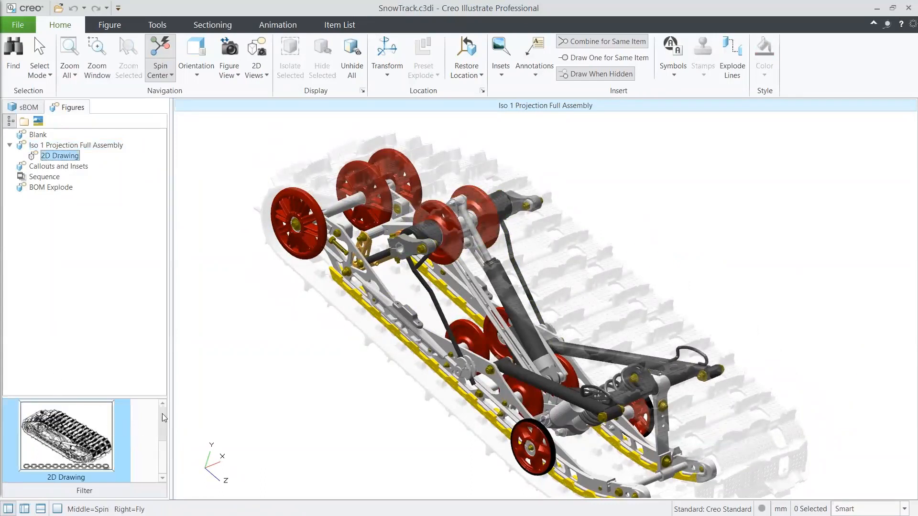
double_click(71, 155)
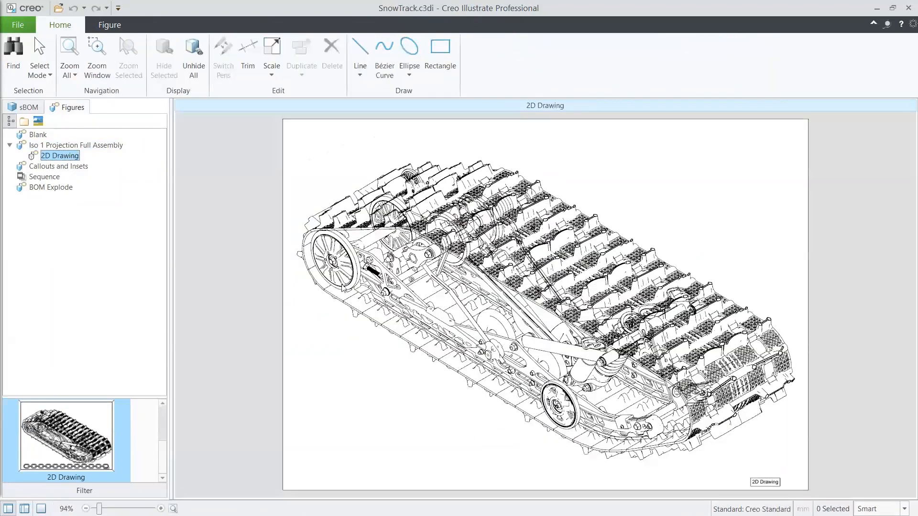
scroll(562, 282, "up", 5)
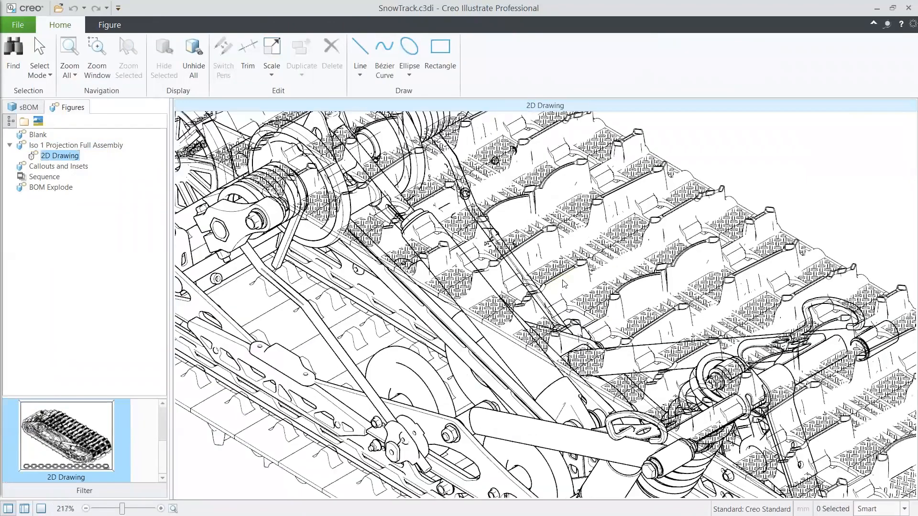
scroll(564, 284, "up", 2)
middle_click_drag(563, 283, 630, 185)
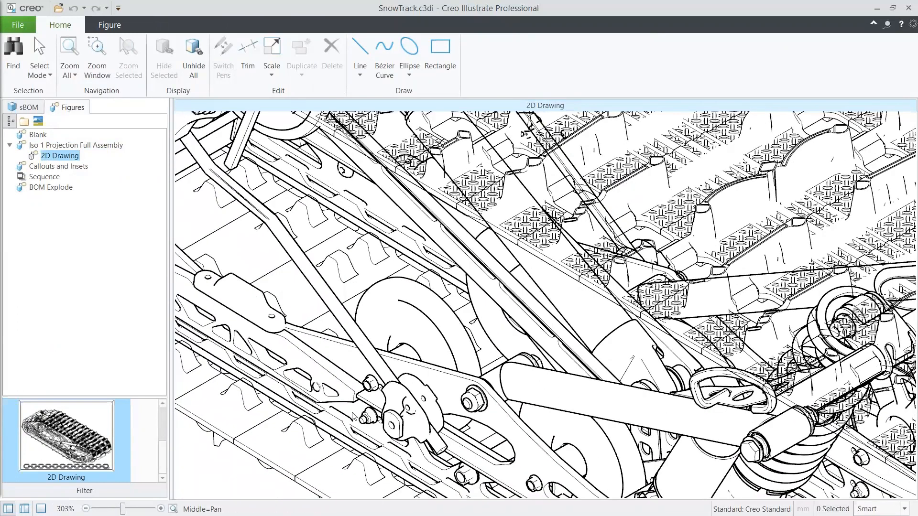
scroll(353, 416, "up", 1)
scroll(353, 415, "up", 3)
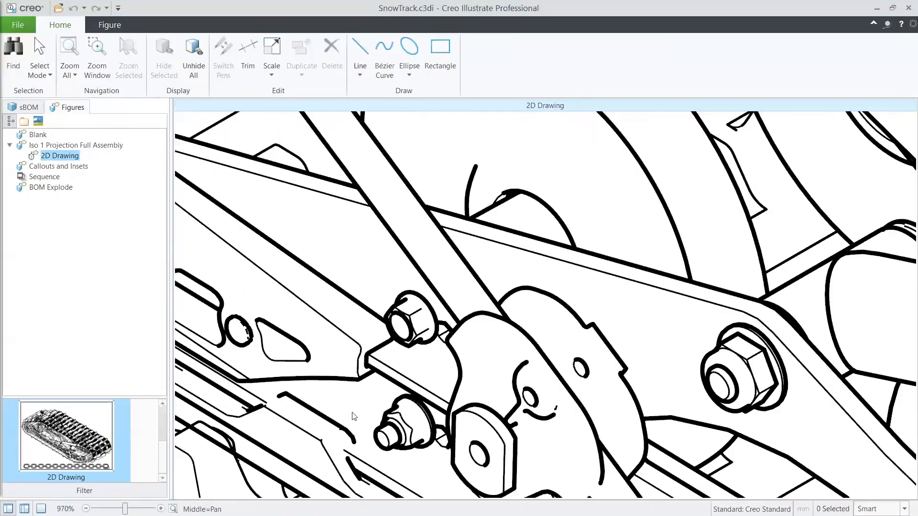
left_click(341, 430)
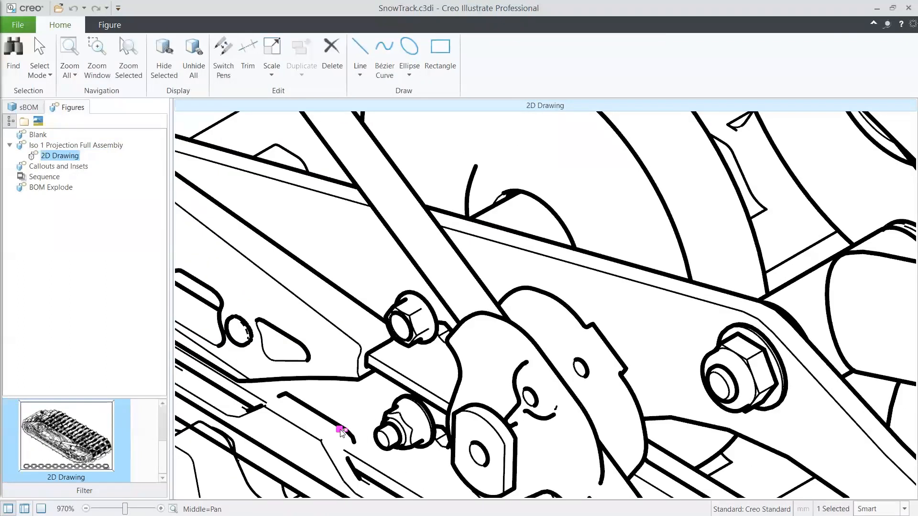
left_click(331, 53)
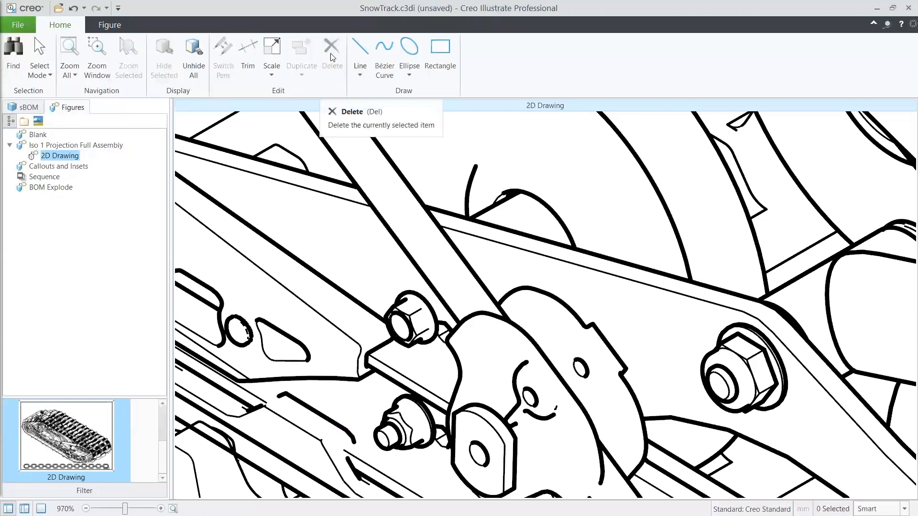
- Return to the Iso 1 Projection Full Assembly figure and move the front wheel with its tire outward to a center of about X -312 mm
key("Up")
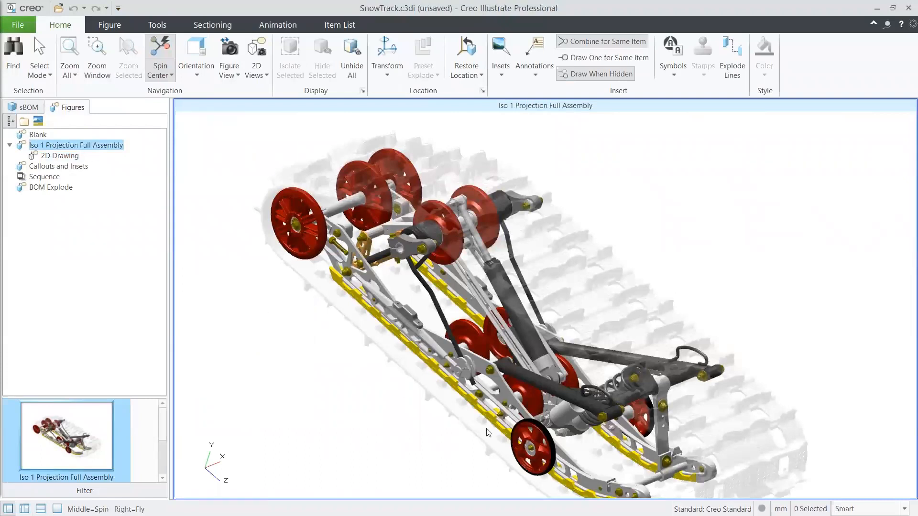
left_click(531, 436)
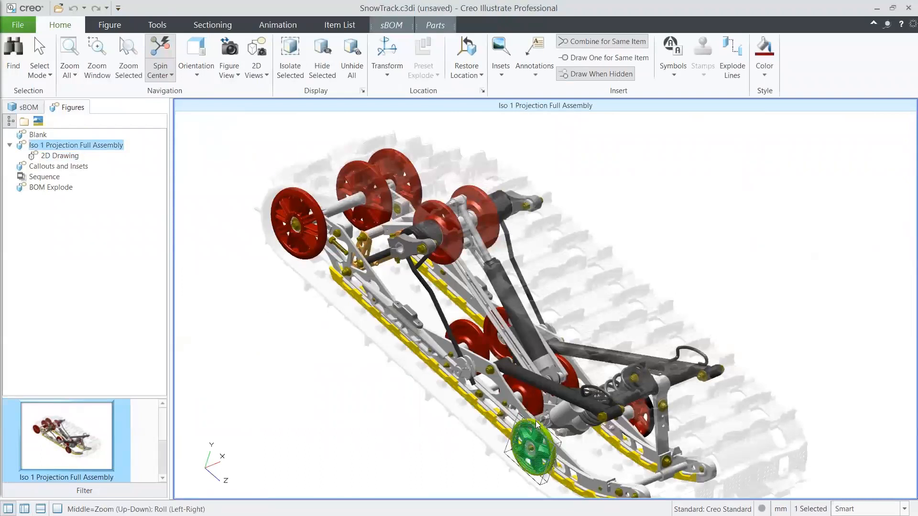
left_click(536, 425, "ctrl")
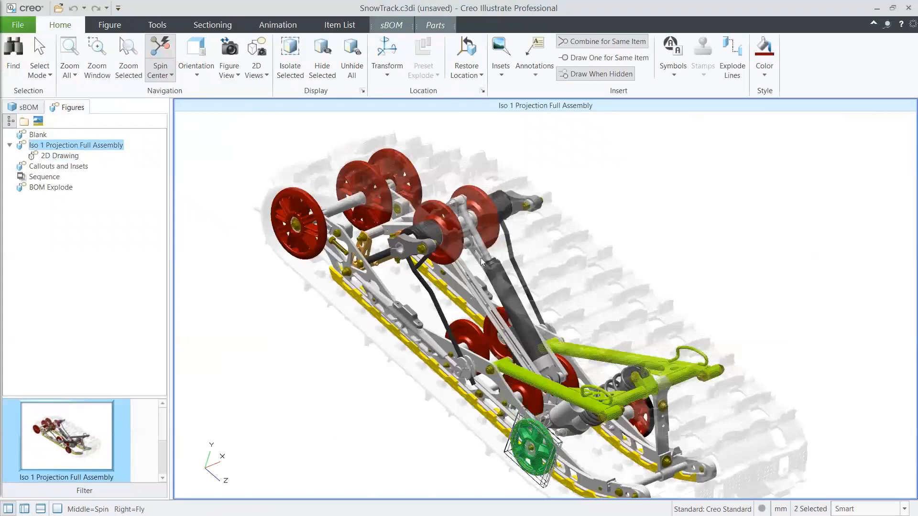
left_click(387, 55)
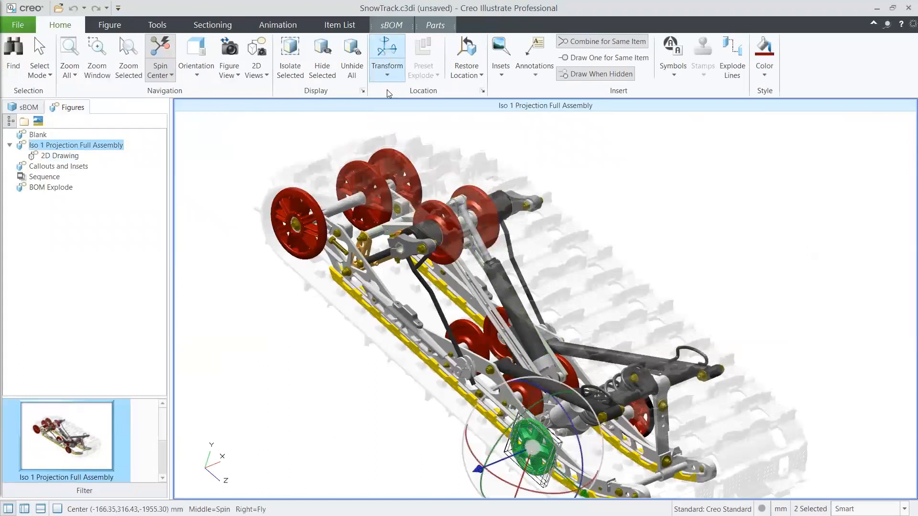
left_click_drag(478, 469, 414, 456)
left_click(414, 456)
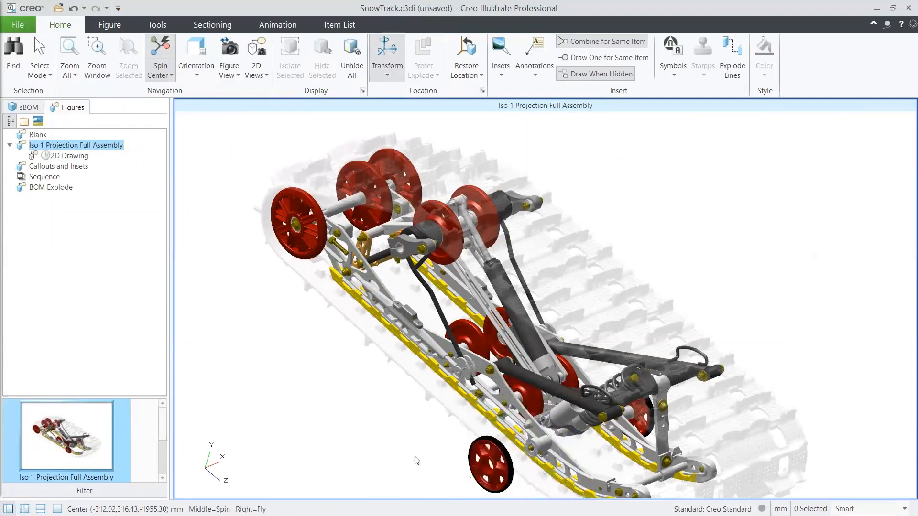
- Move the black tire alone further outward from the front wheel to a center of about X -490 mm
left_click(501, 448)
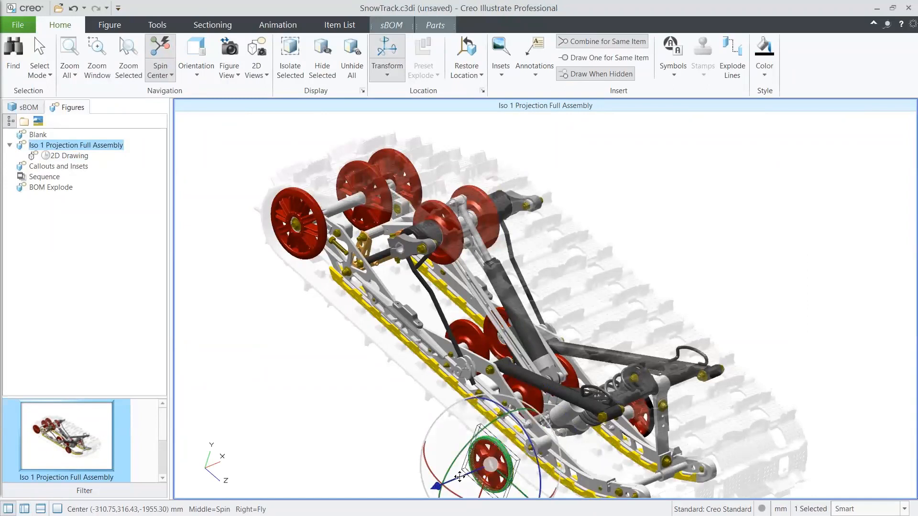
left_click_drag(459, 477, 401, 490)
middle_click_drag(464, 412, 509, 327, "shift")
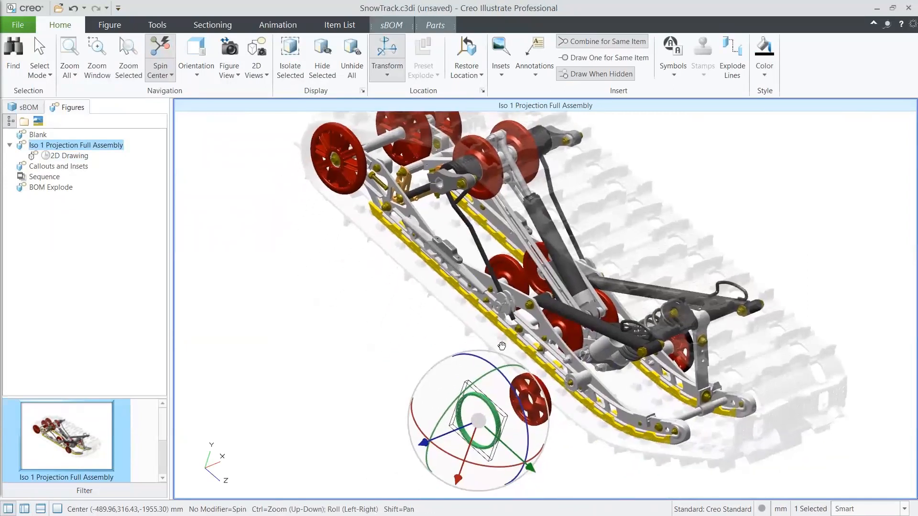
left_click(409, 349)
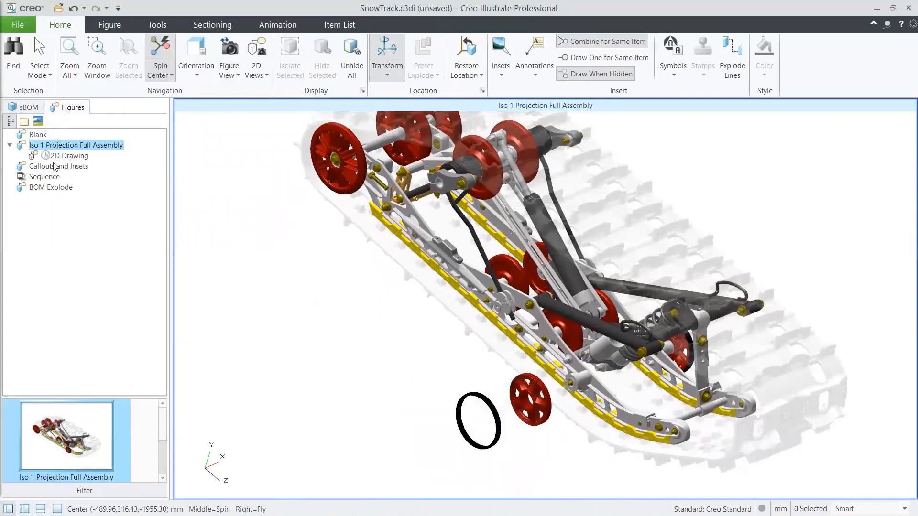
- Update the 2D Drawing figure from the exploded 3D figure and display the whole sheet
left_click(66, 156)
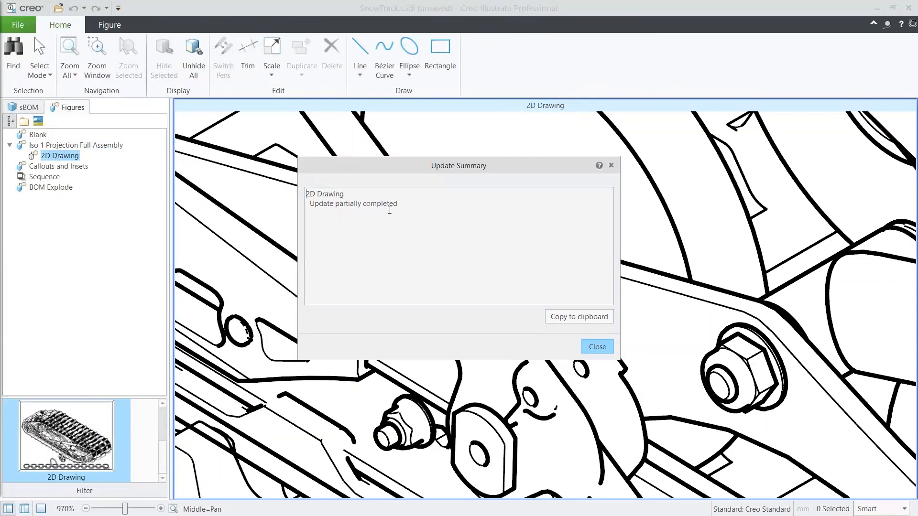
left_click(597, 346)
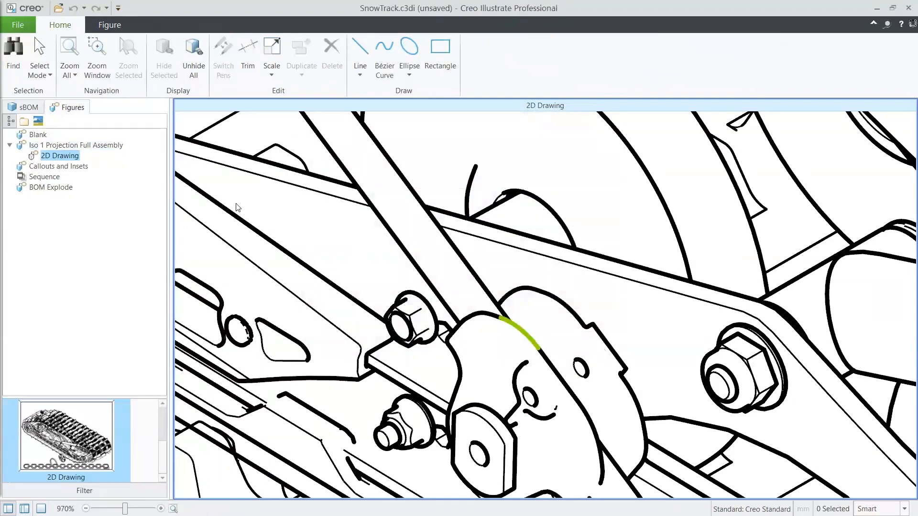
left_click(68, 62)
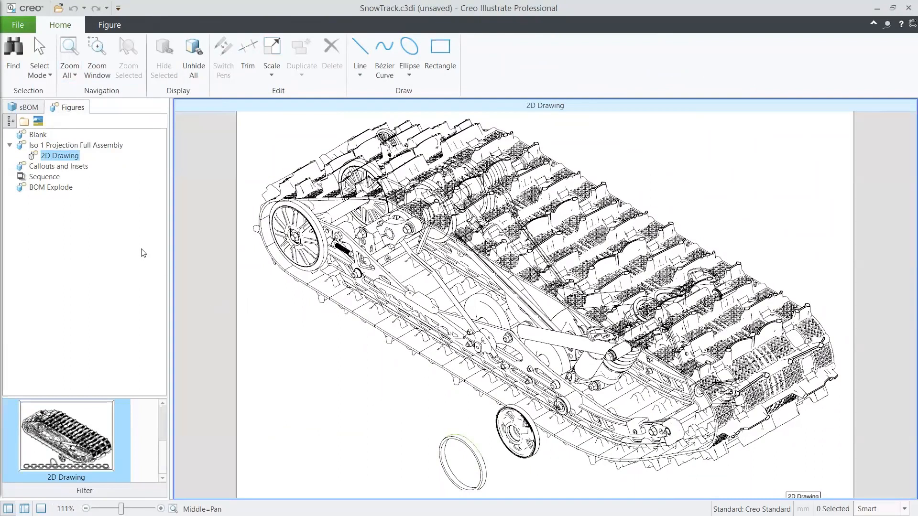
- Open the Callouts and Insets figure and inspect the belt_flat_c callout and the belt segment it points to
left_click(59, 166)
double_click(59, 166)
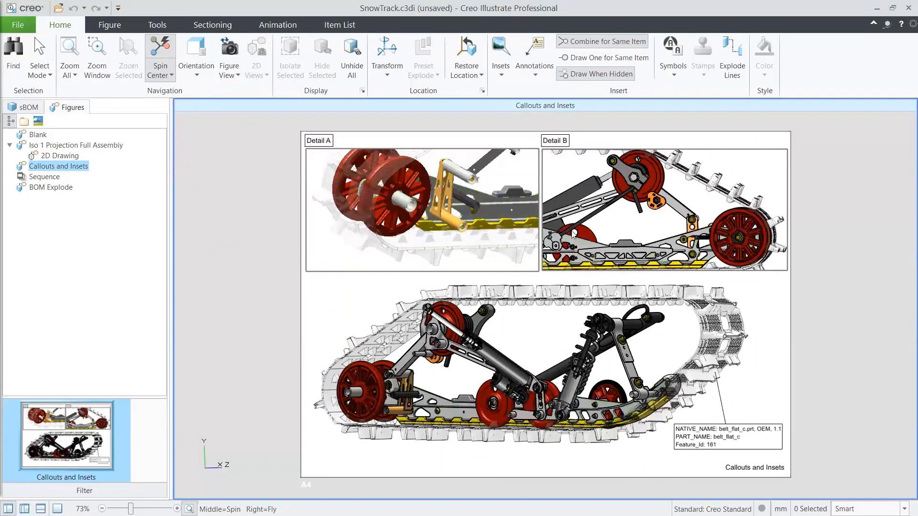
left_click(586, 243)
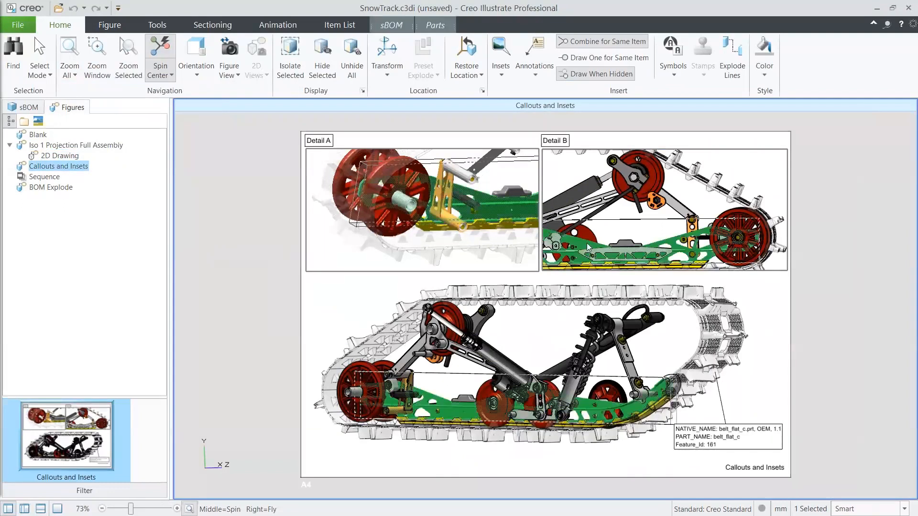
left_click(748, 296)
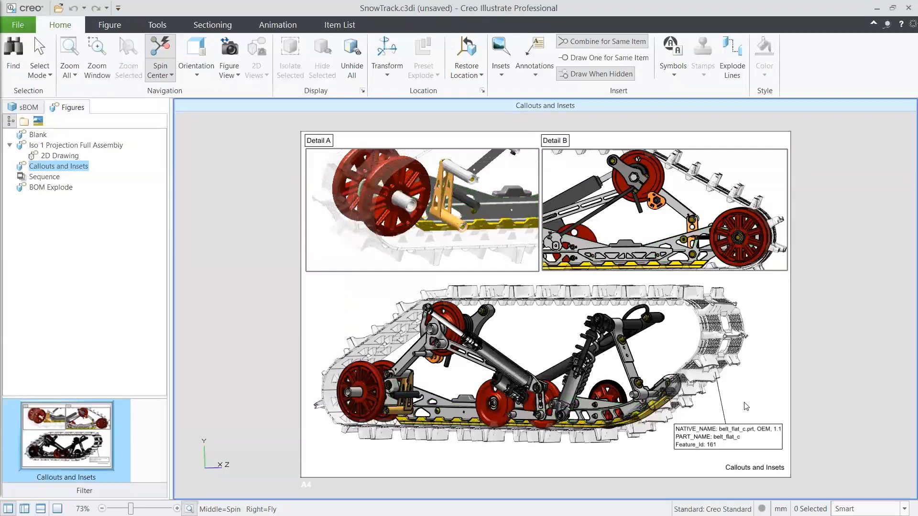
left_click(741, 430)
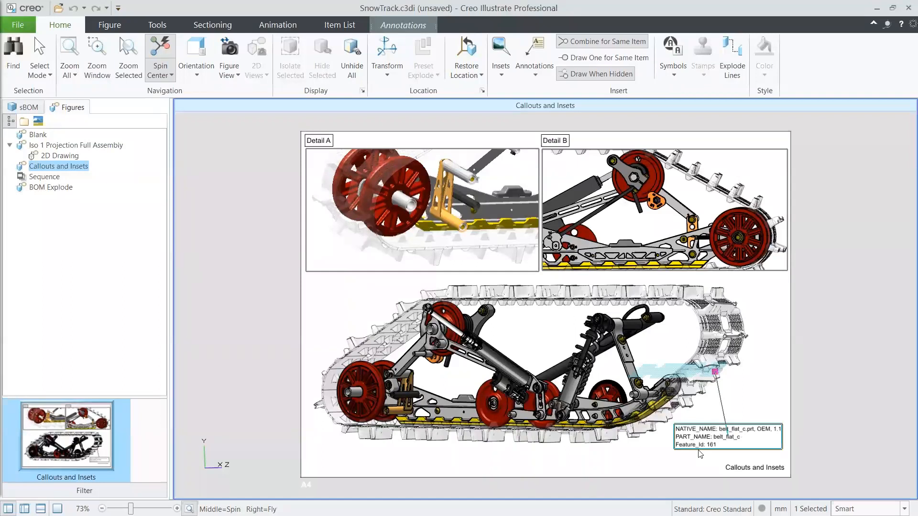
left_click(688, 372)
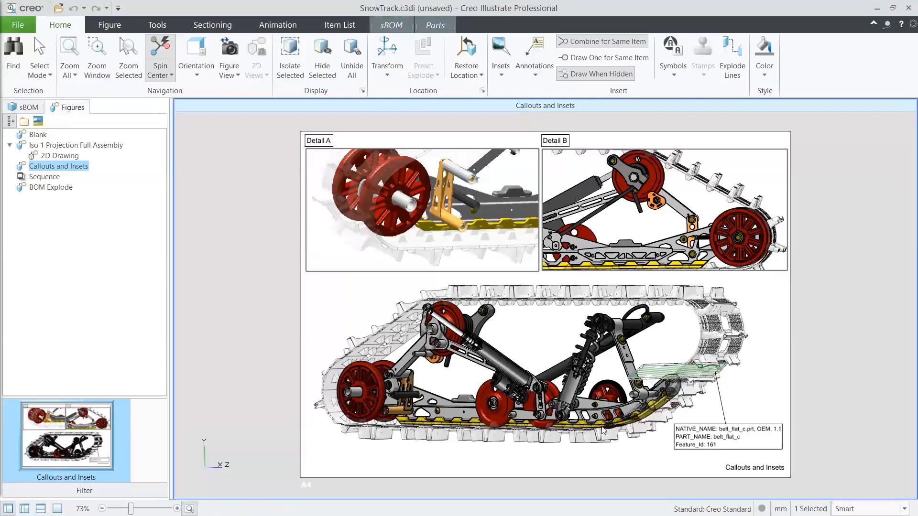
- Review the full attribute list of the selected belt_flat_c part and close the list again
left_click(41, 509)
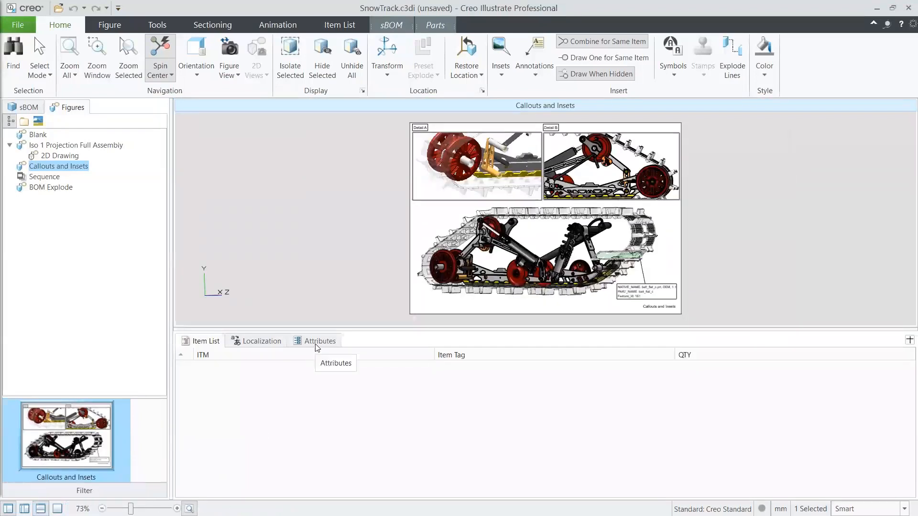
left_click(316, 342)
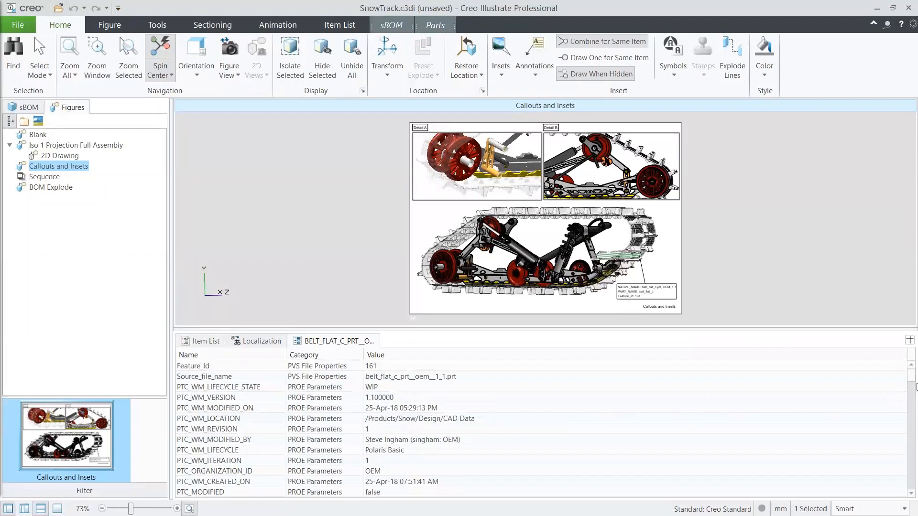
left_click_drag(911, 380, 911, 500)
left_click(40, 509)
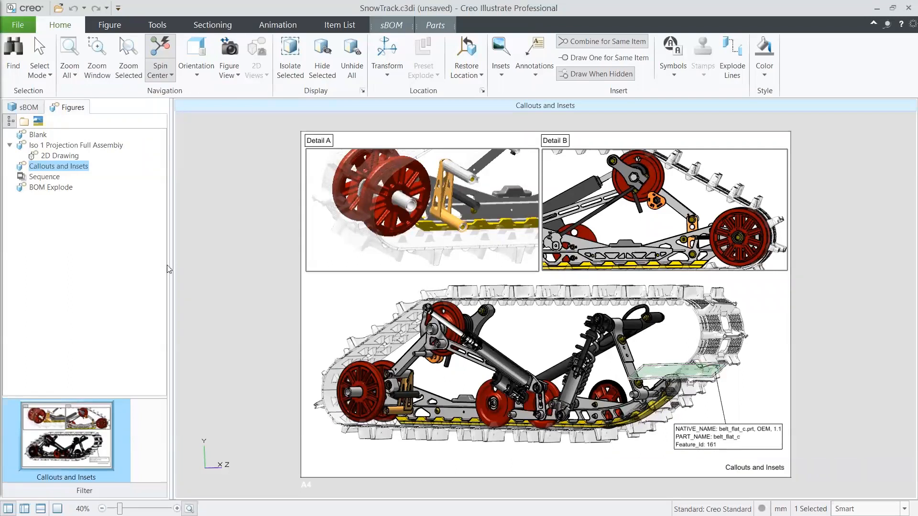
- Open the Sequence figure, preview its two animated steps, and close the preview
left_click(48, 177)
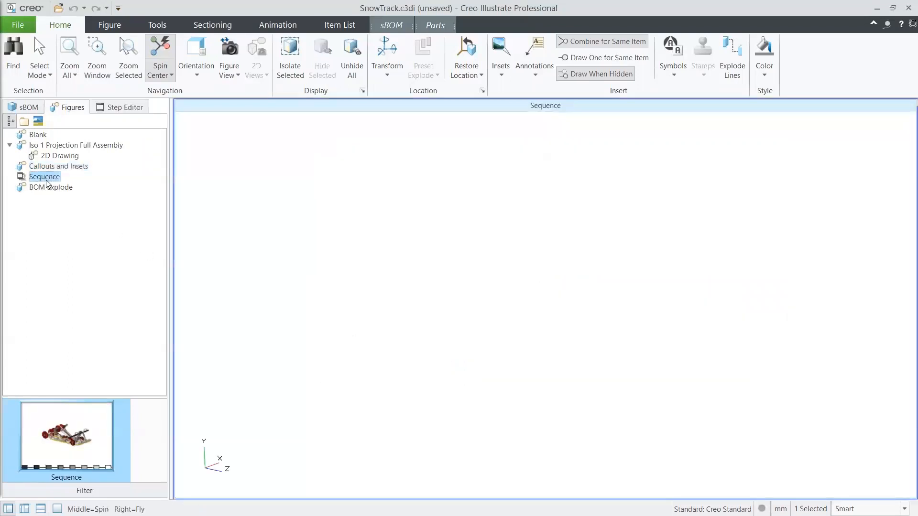
left_click(271, 31)
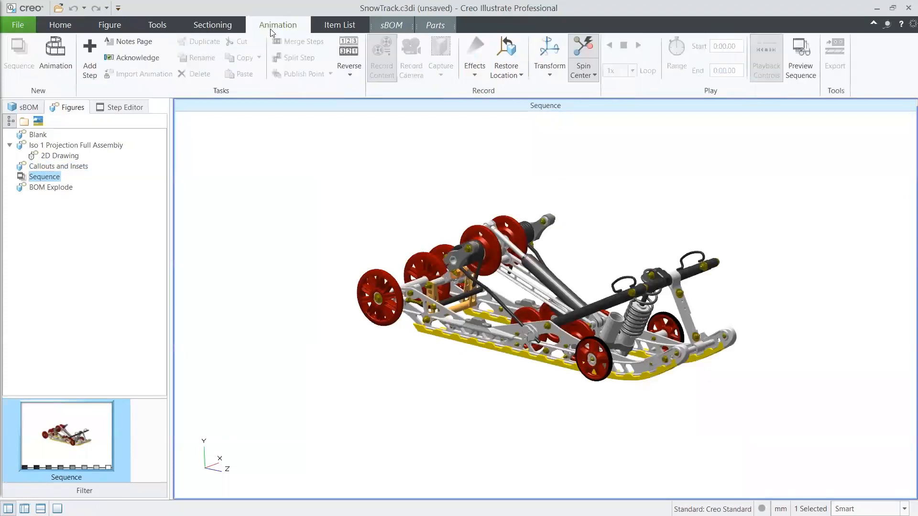
left_click(803, 58)
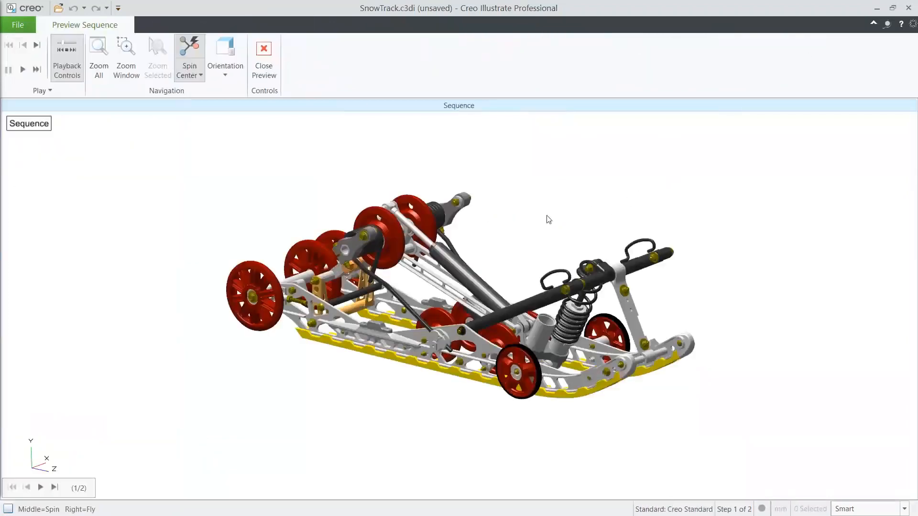
scroll(520, 261, "up", 3)
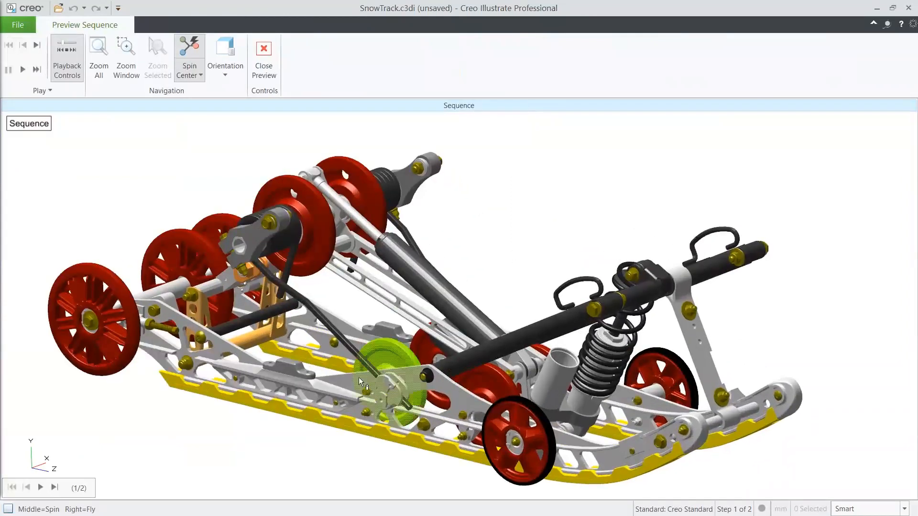
left_click(41, 488)
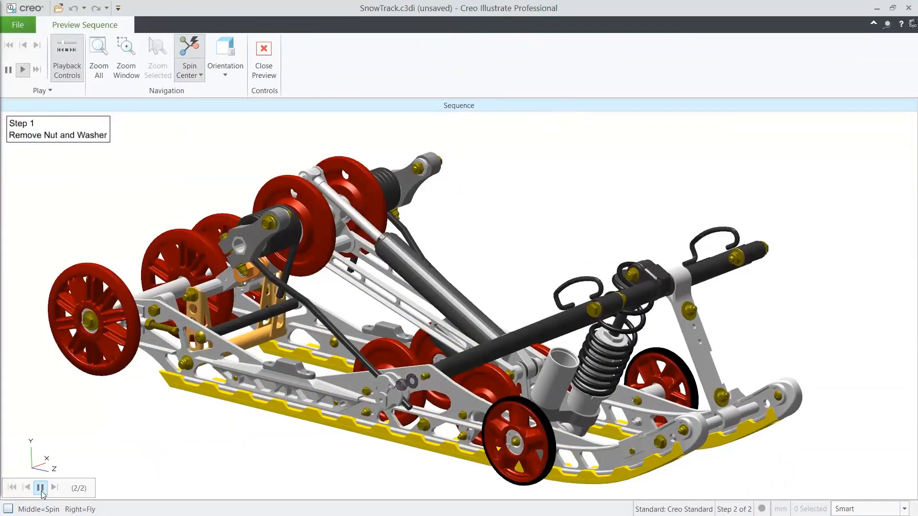
left_click(41, 487)
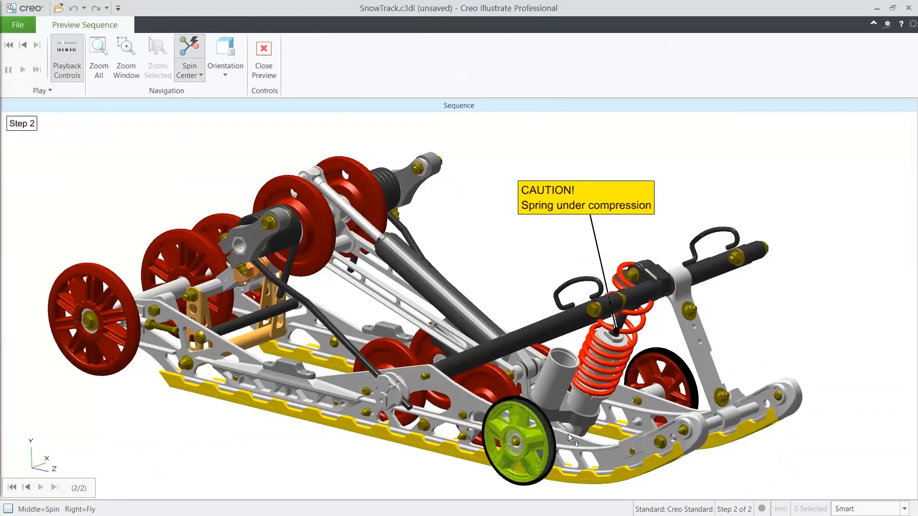
middle_click_drag(603, 377, 595, 399)
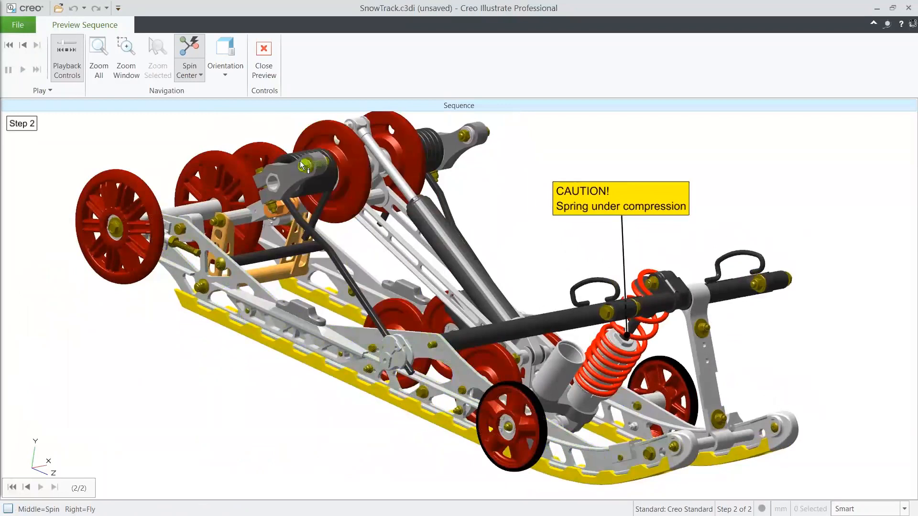
left_click(264, 76)
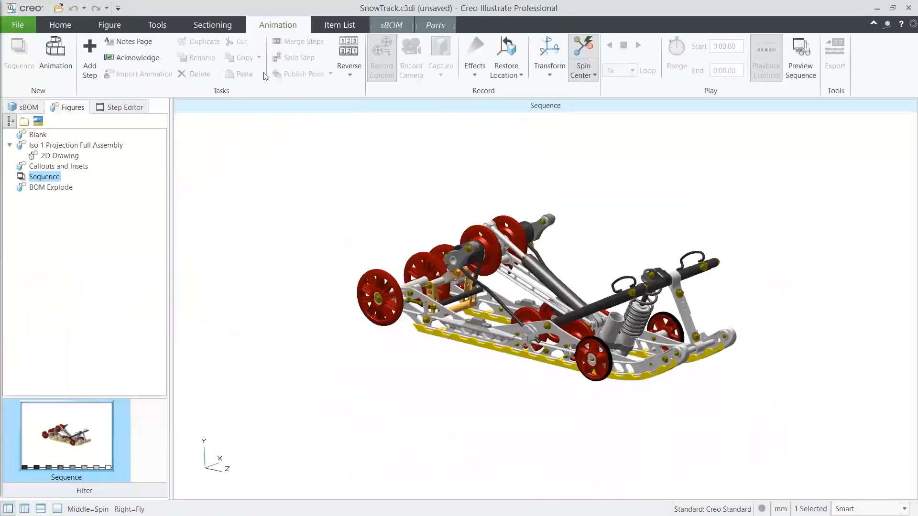
- Open Step 1 in the step editor, expand the keyframes of part 7547793, and play the step from 0:00.00
left_click(125, 108)
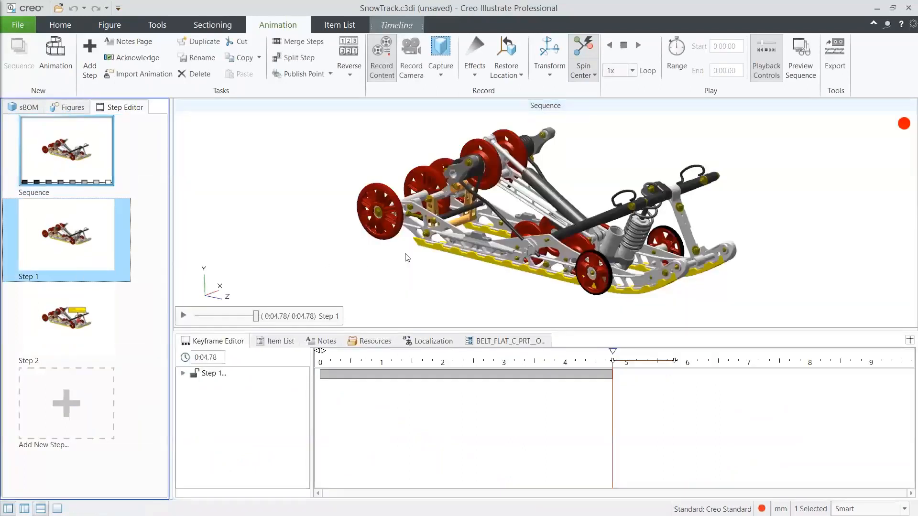
scroll(560, 228, "down", 2)
scroll(560, 228, "down", 3)
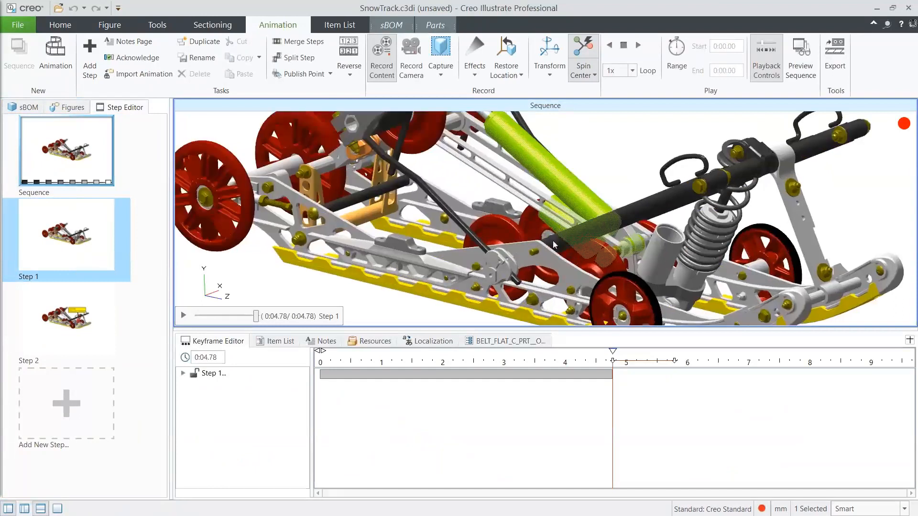
left_click(183, 374)
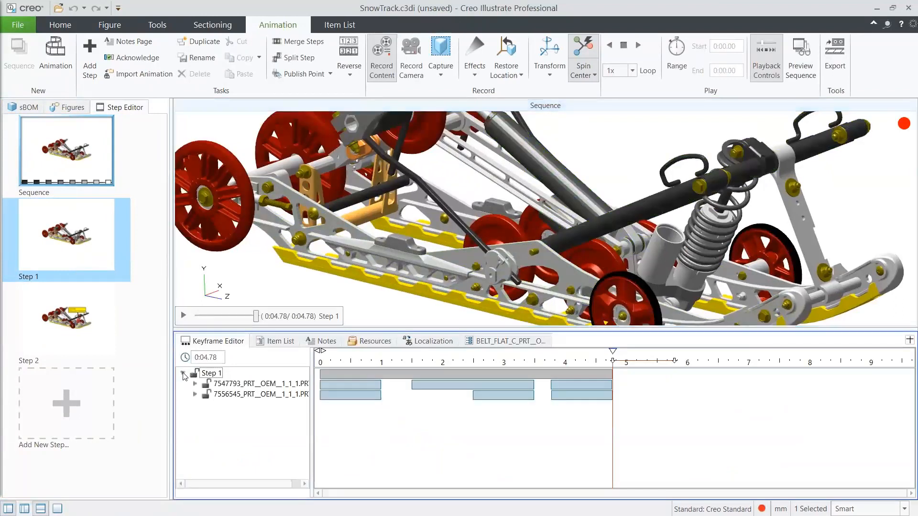
left_click(195, 384)
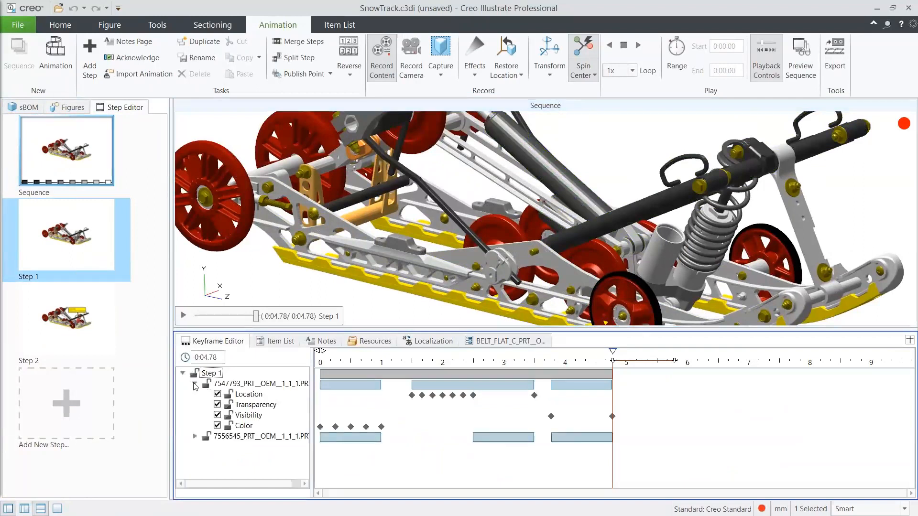
left_click_drag(613, 364, 310, 371)
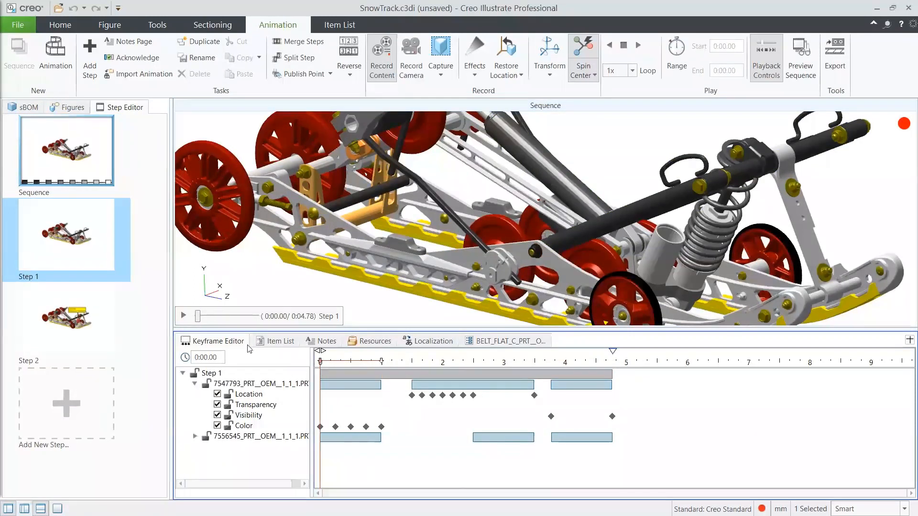
left_click(183, 316)
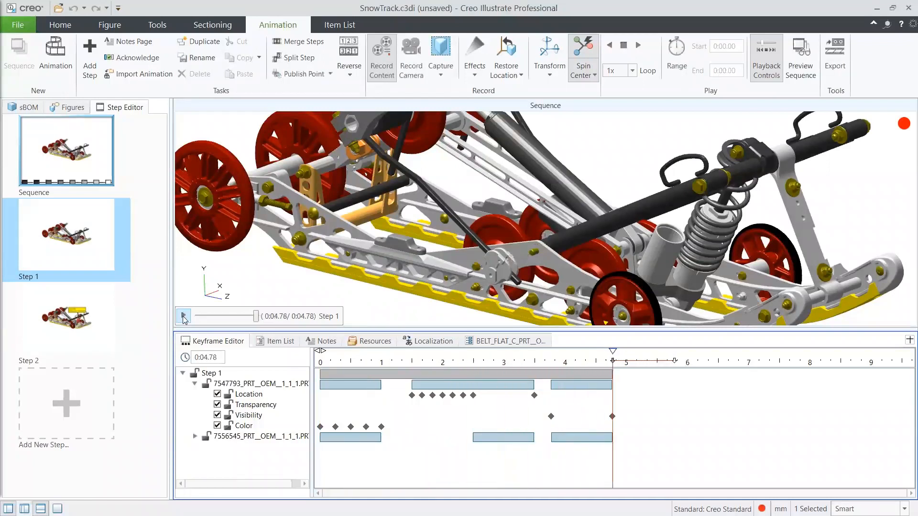
- Open Step 2 of the sequence, bring the spring caution callout into view, and play the step
left_click(74, 330)
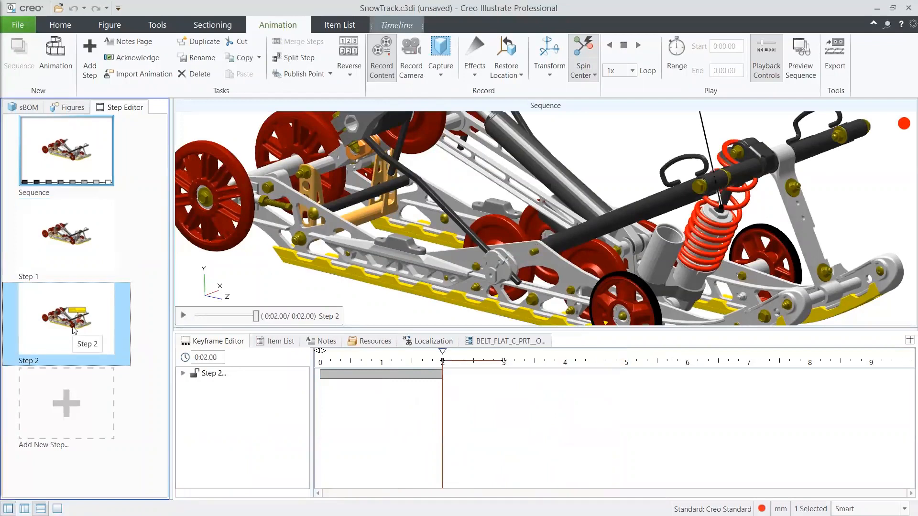
middle_click_drag(532, 231, 549, 253)
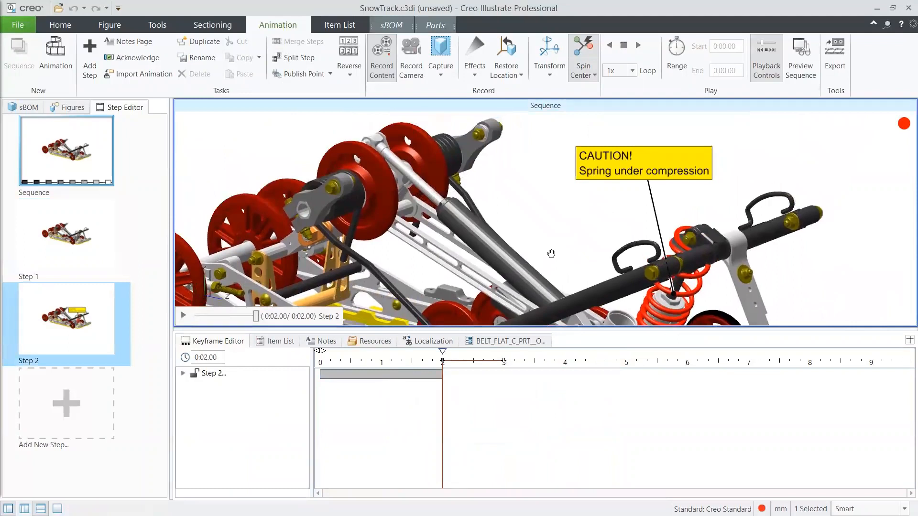
left_click(183, 316)
- Add Step 3 to the sequence and apply a Fade Out effect to the "CAUTION! Spring under compression" callout
left_click(76, 404)
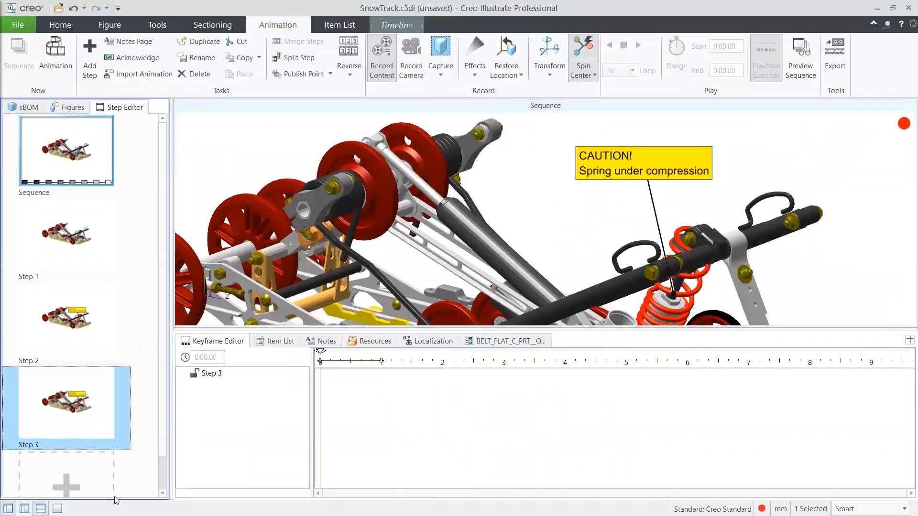
left_click(621, 176)
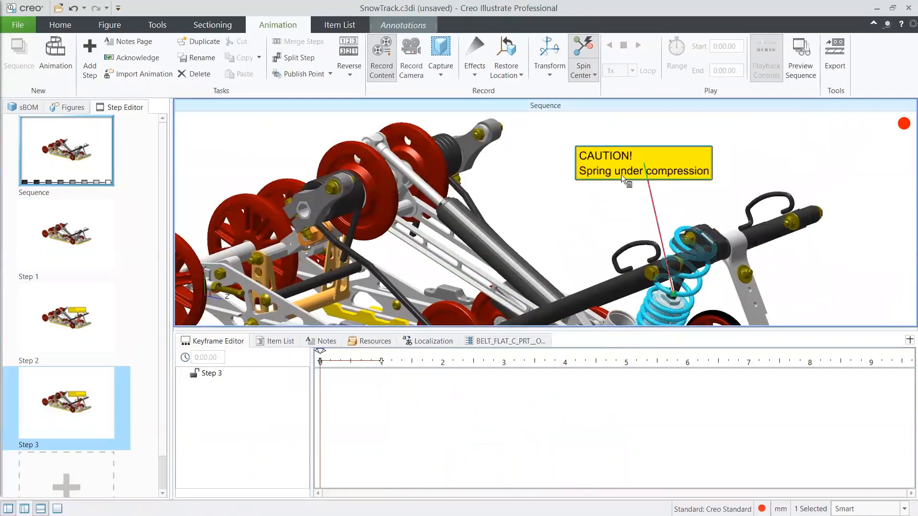
left_click(478, 77)
left_click(492, 114)
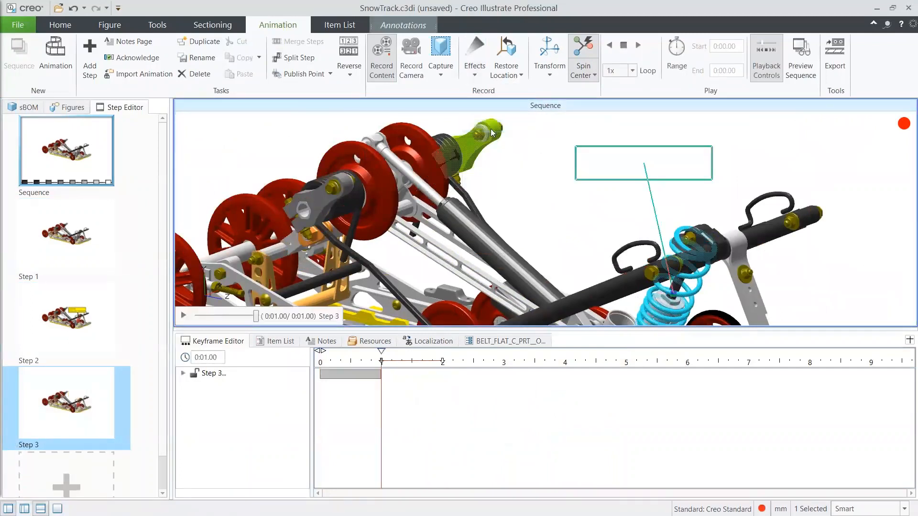
left_click(744, 153)
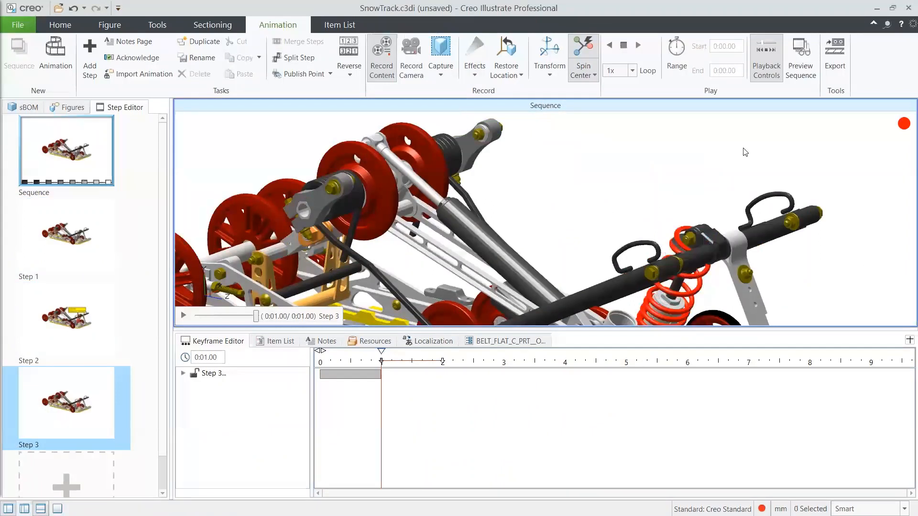
- Add a Color effect in red (255, 0, 0) to the bolt on the upright link beside the spring in Step 3
left_click(745, 275)
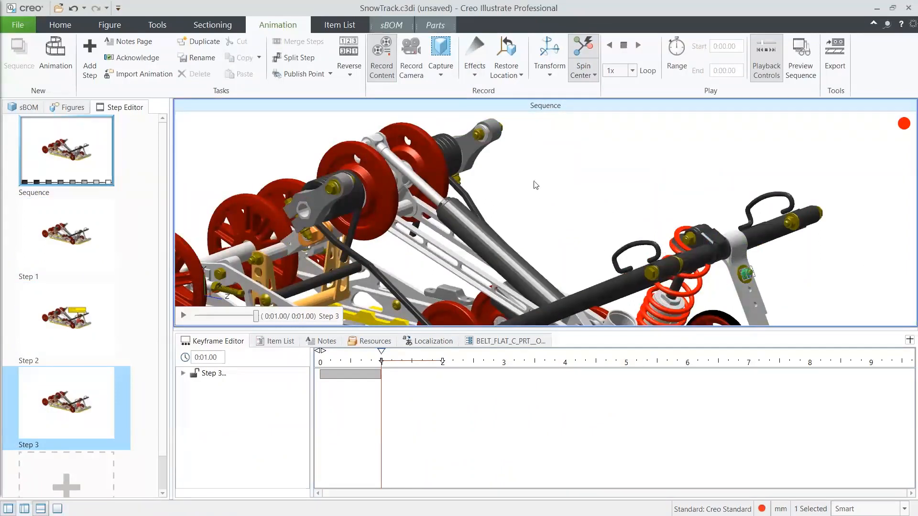
left_click(476, 77)
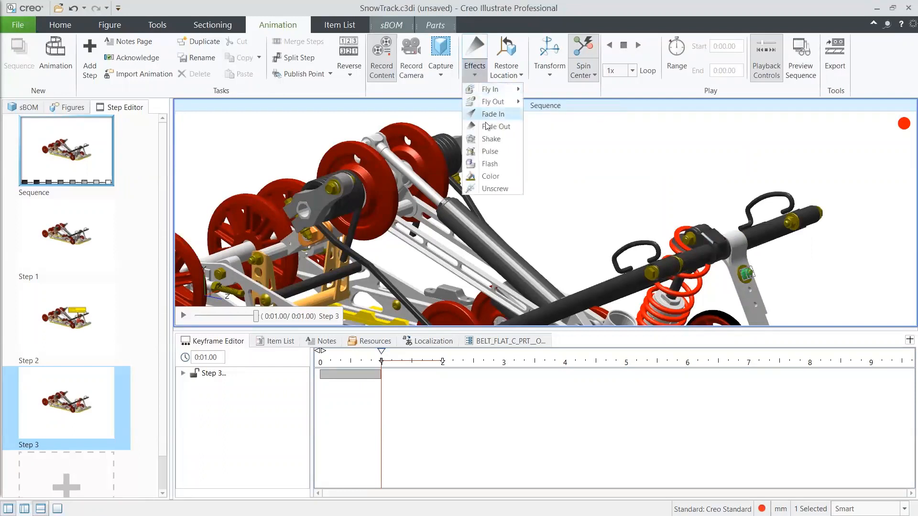
left_click(490, 176)
left_click(361, 234)
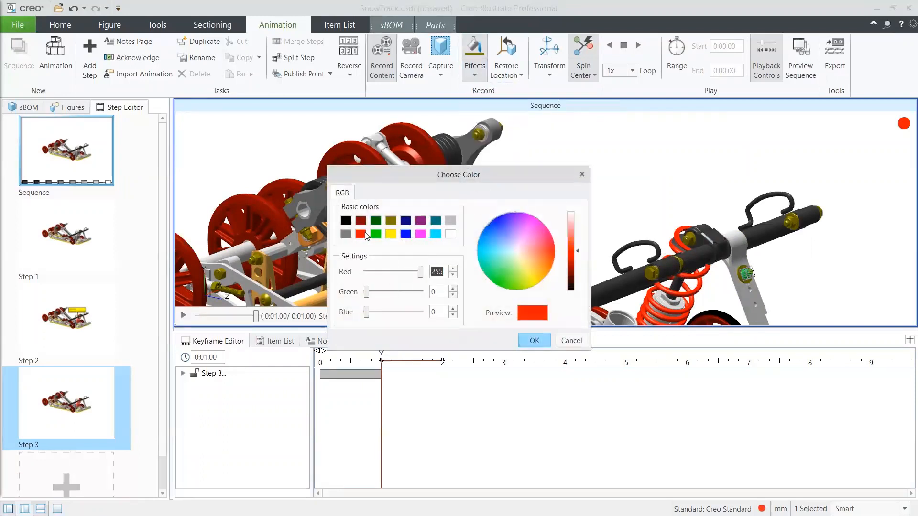
left_click(538, 341)
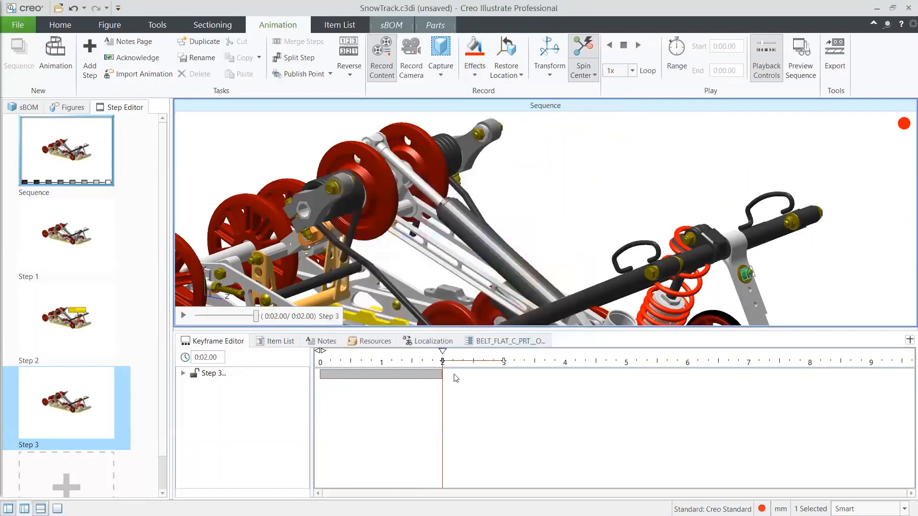
- Expand the Step 3 keyframes in the Keyframe Editor and play the step
left_click(184, 374)
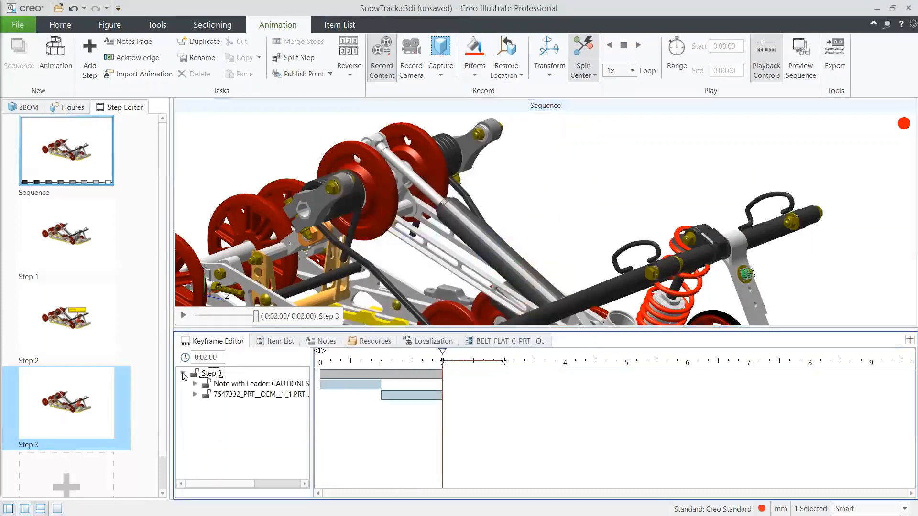
left_click(573, 230)
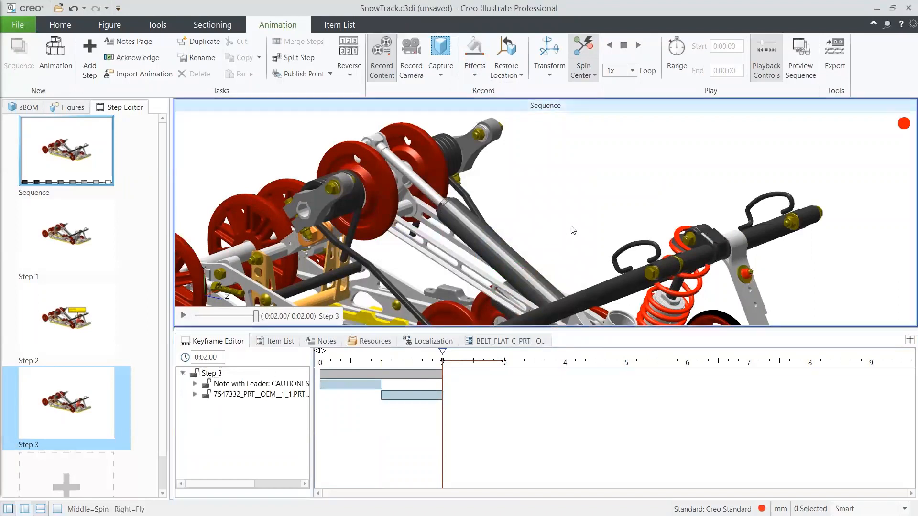
left_click(183, 315)
- Open the BOM Explode figure and hide the item list area to enlarge the exploded view
left_click(71, 108)
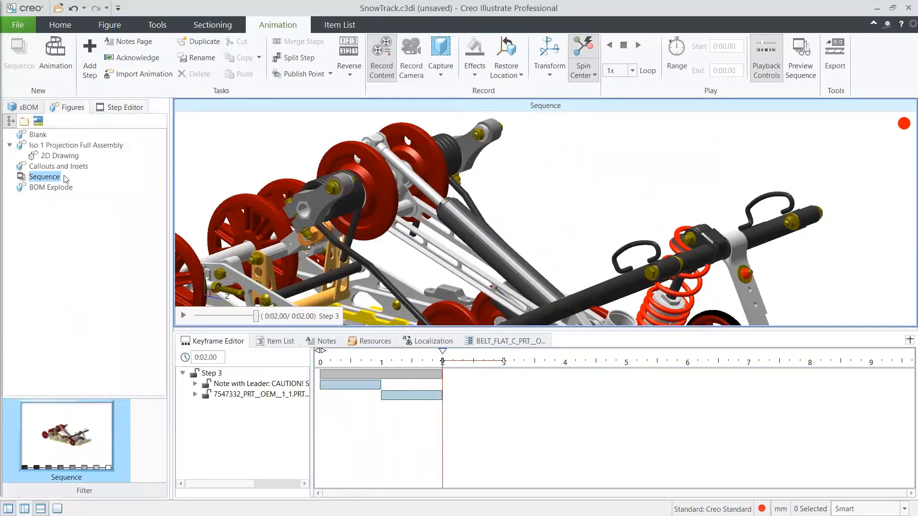
left_click(54, 188)
double_click(54, 188)
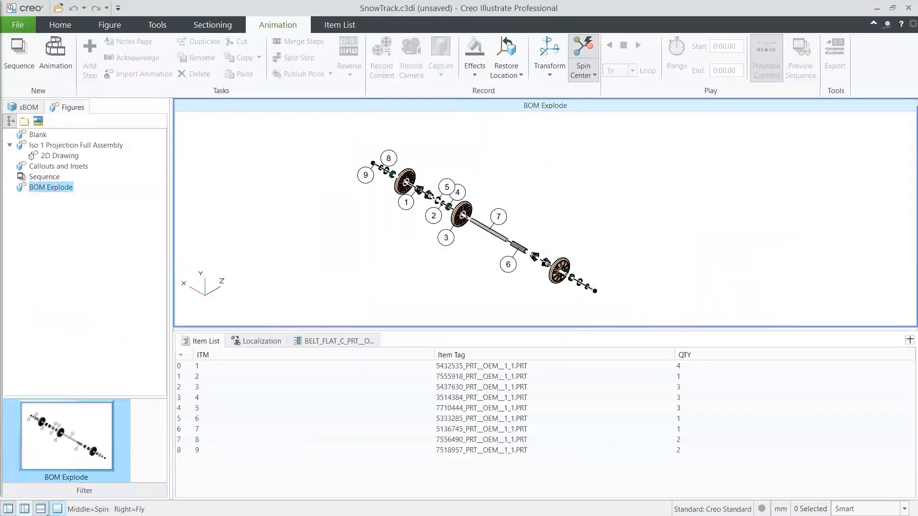
left_click(40, 510)
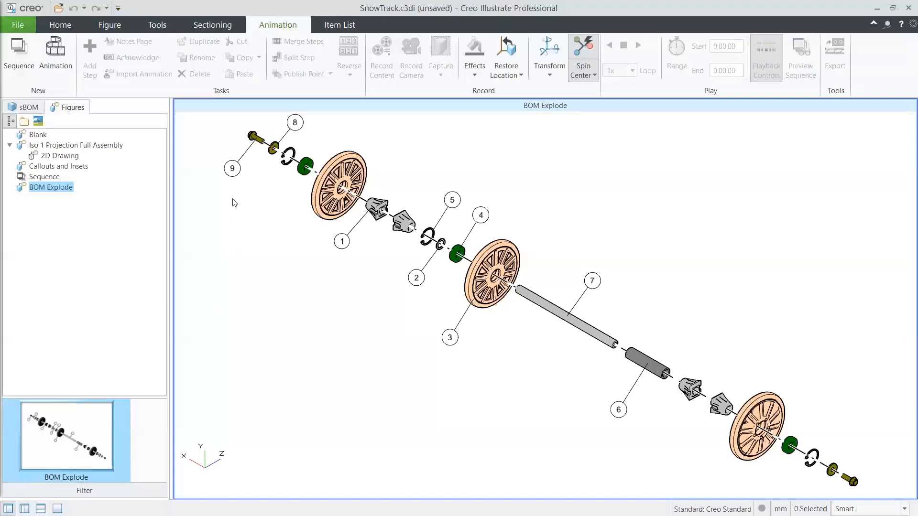
- Select callouts 1, 2, 3 and 4 one after another to highlight their linked parts in the exploded view
left_click(342, 243)
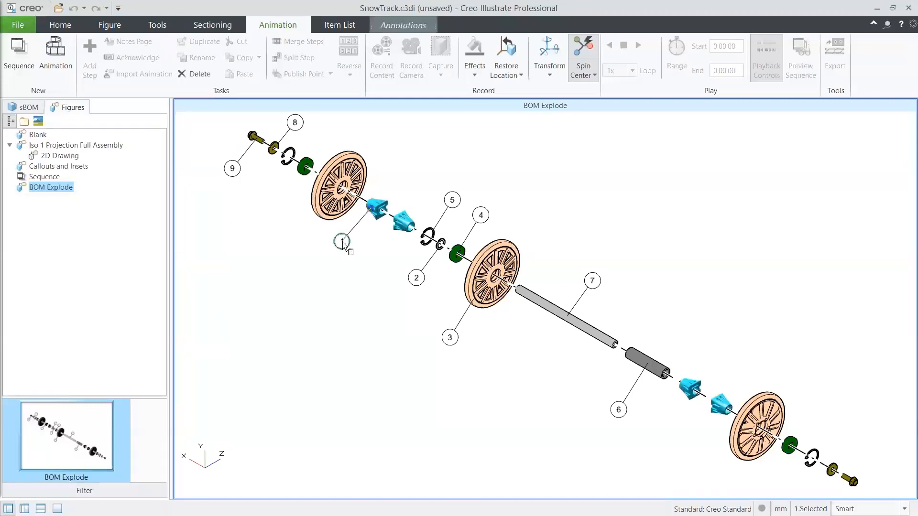
left_click(422, 282)
left_click(449, 337)
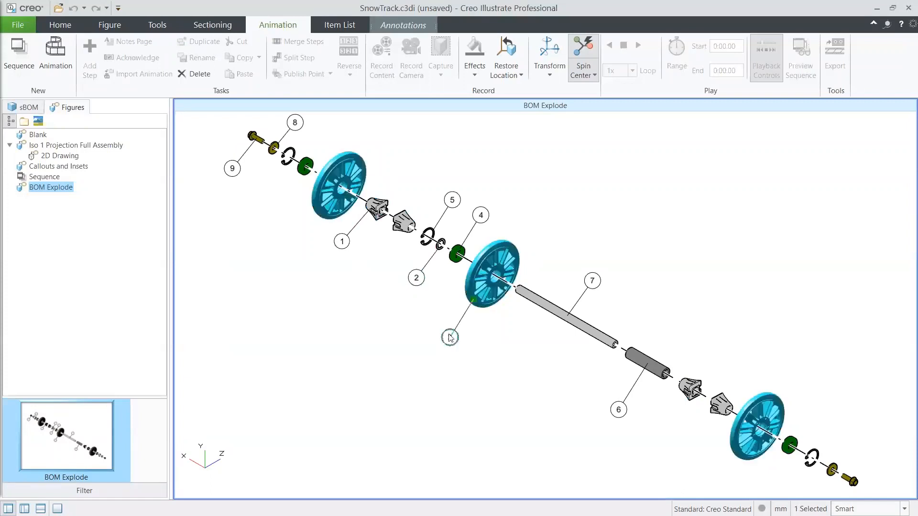
left_click(479, 219)
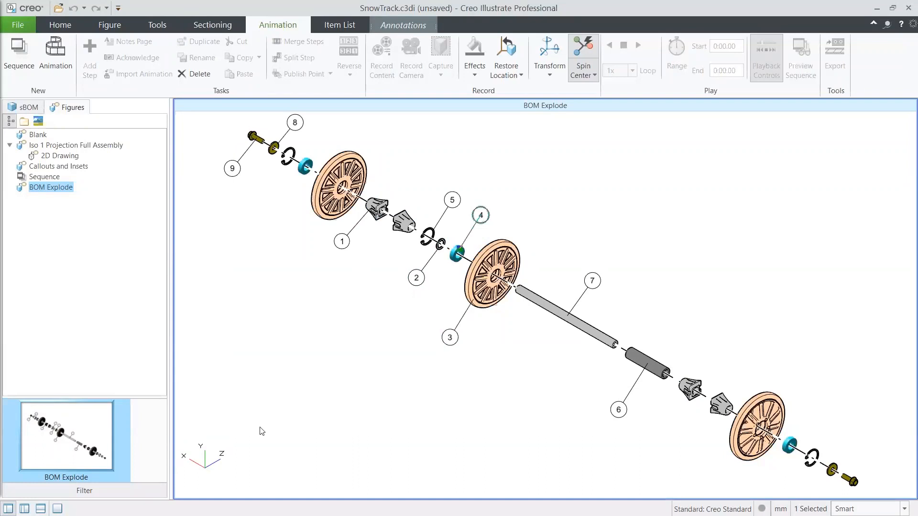
- Show the item list again and select items 2, 6 and 8 to locate their callouts in the figure
left_click(40, 509)
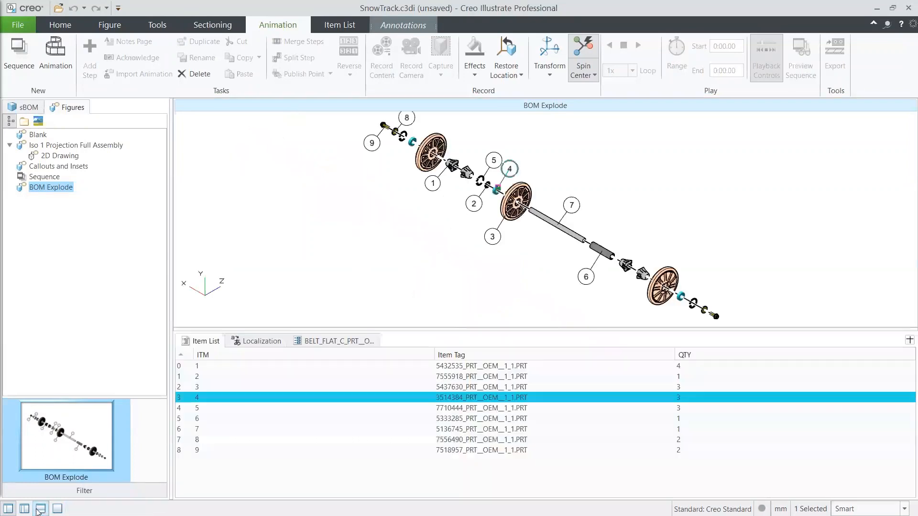
left_click(266, 377)
left_click(330, 419)
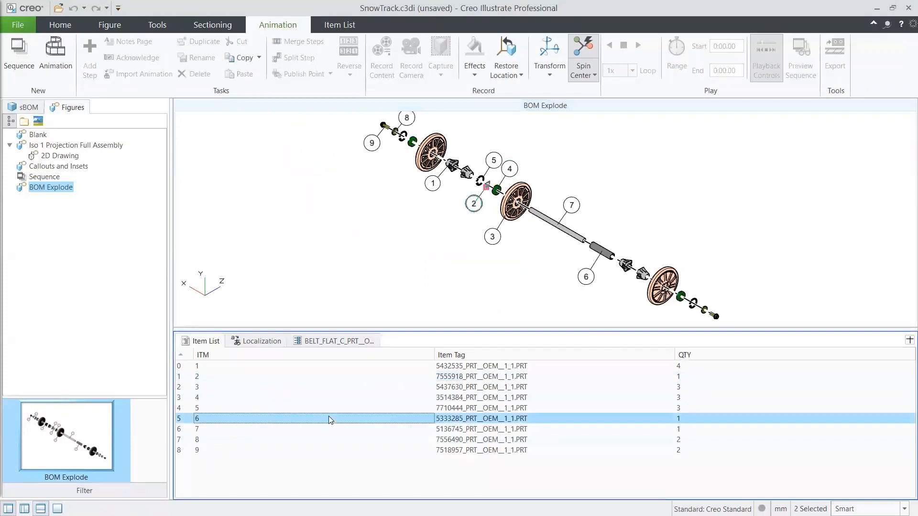
left_click(327, 440)
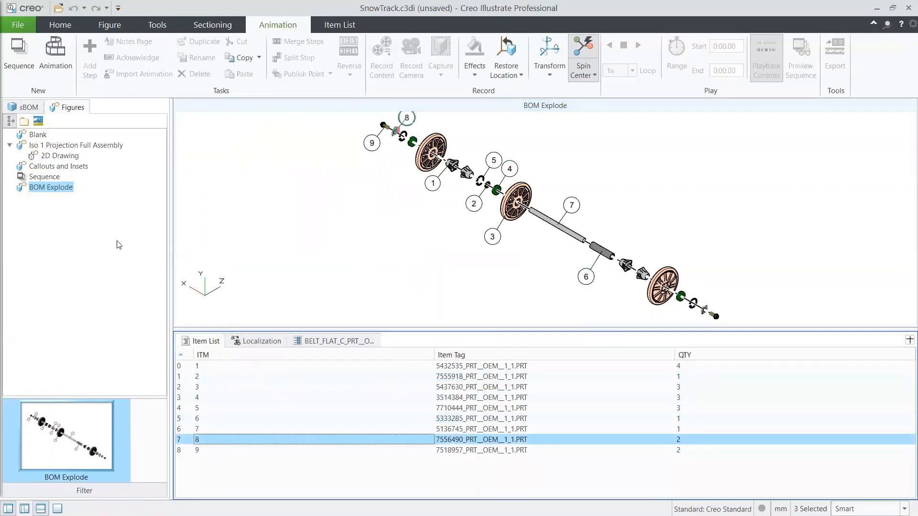
- In the publish settings, limit 3D figures to PVZ for Iso 1 Projection Full Assembly and Blank, PNG for Callouts and Insets, SVG for BOM Explode
left_click(18, 25)
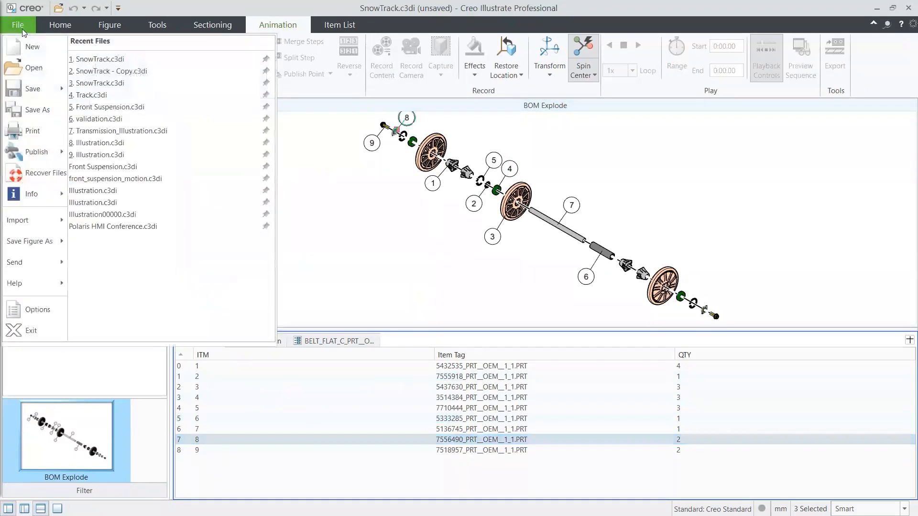
mouse_move(24, 151)
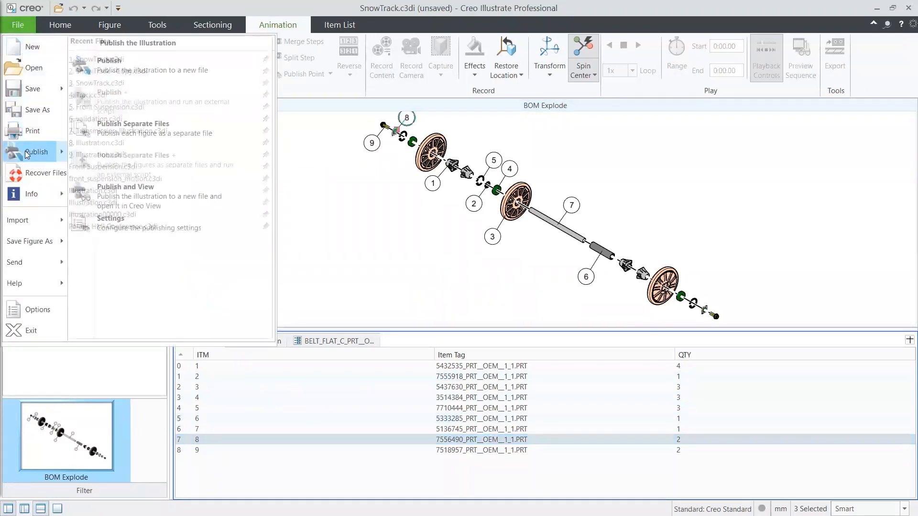
left_click(139, 217)
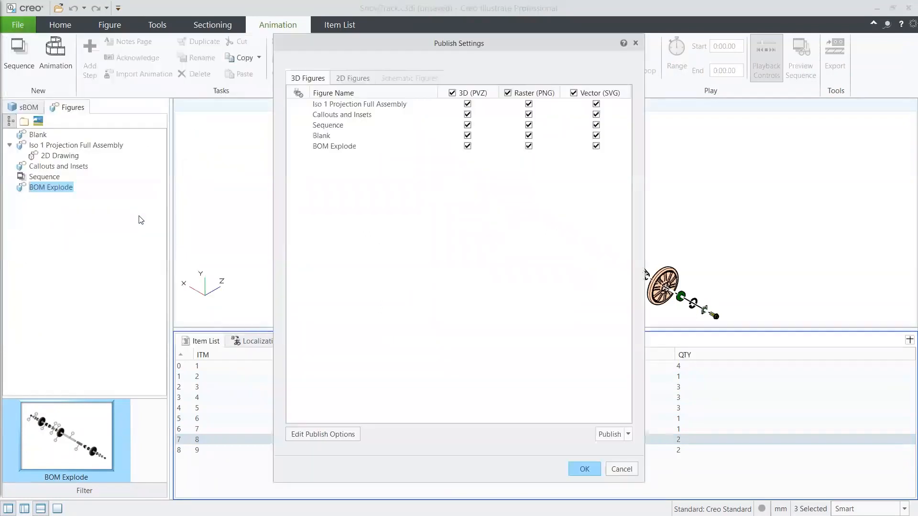
left_click(452, 92)
left_click(508, 92)
left_click(573, 93)
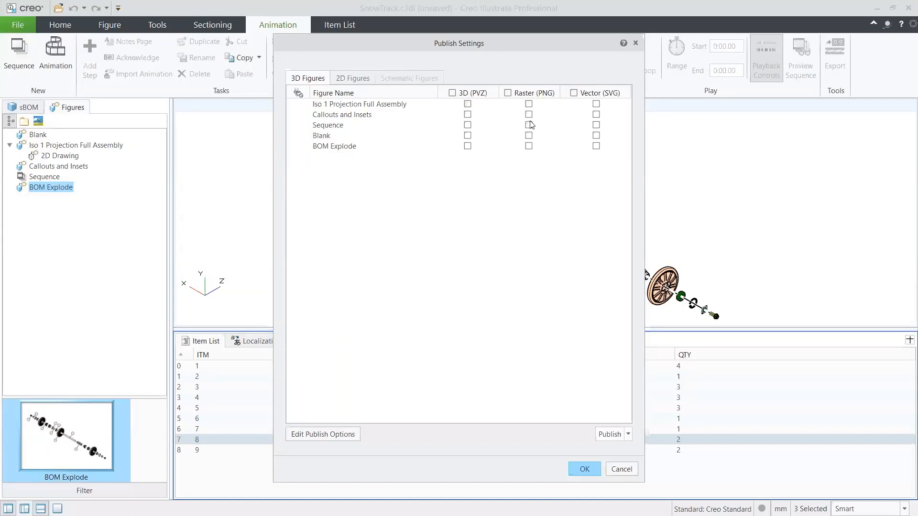
left_click(467, 103)
- Check the 2D Drawing's publishing format and examine the publish options for 2D figures and 3D figures
left_click(356, 80)
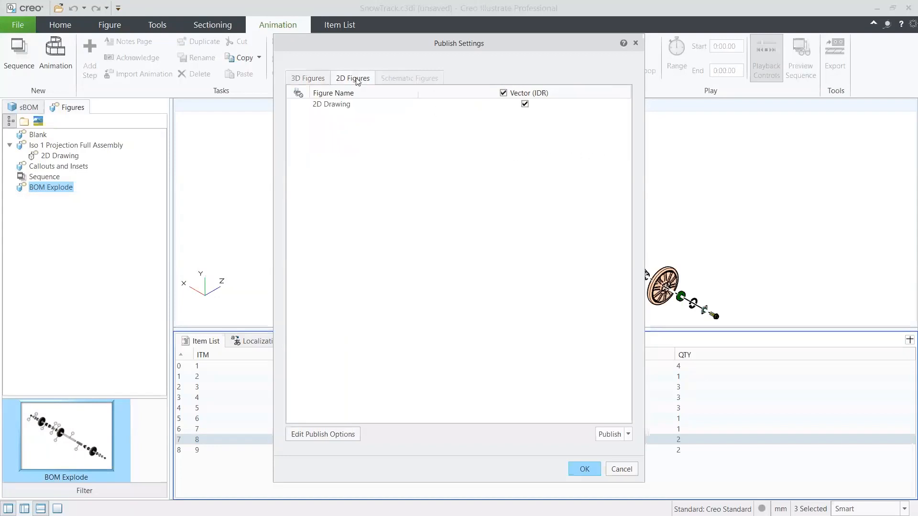
left_click(338, 107)
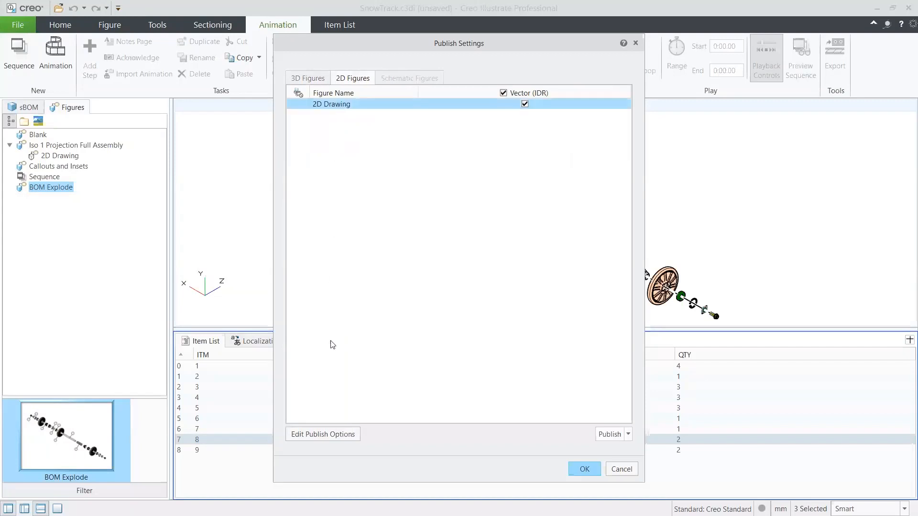
left_click(325, 437)
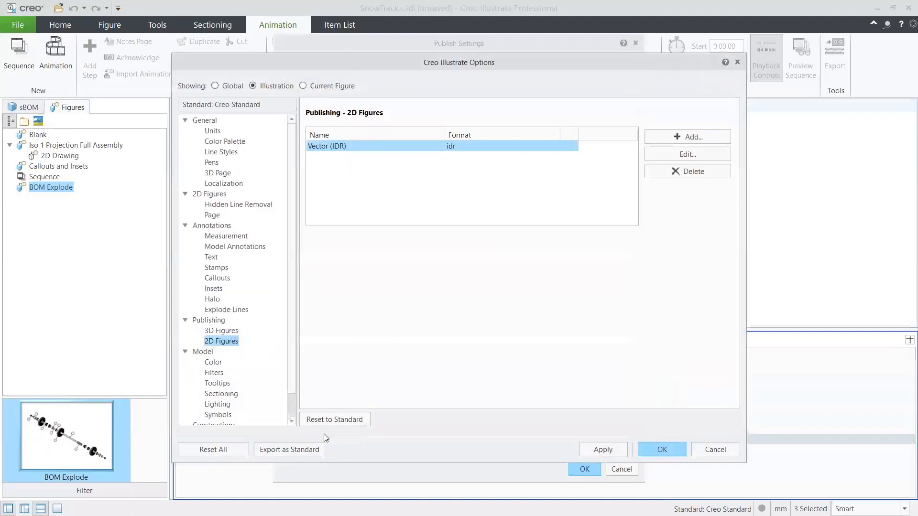
left_click(222, 331)
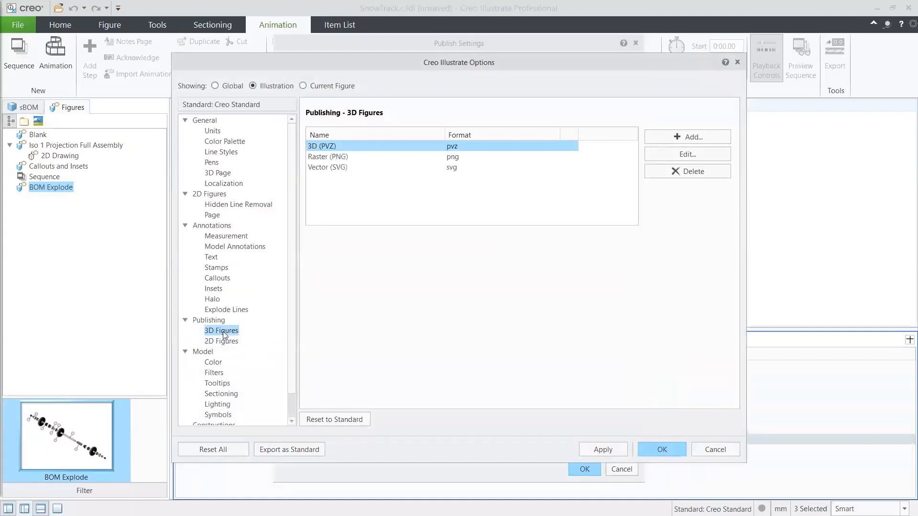
- Try changing the Raster (PNG) publish option to a 2D Illustration, examine its CGM settings, and cancel the edit
left_click(318, 158)
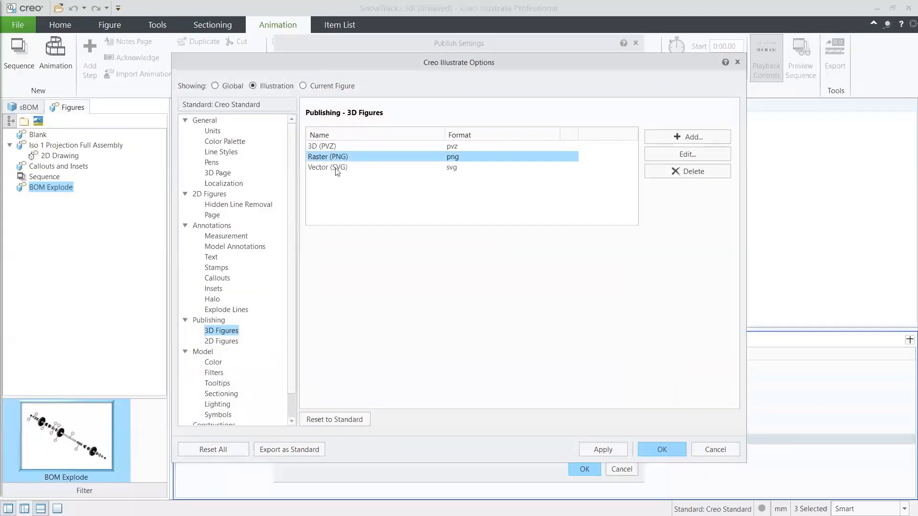
left_click(680, 156)
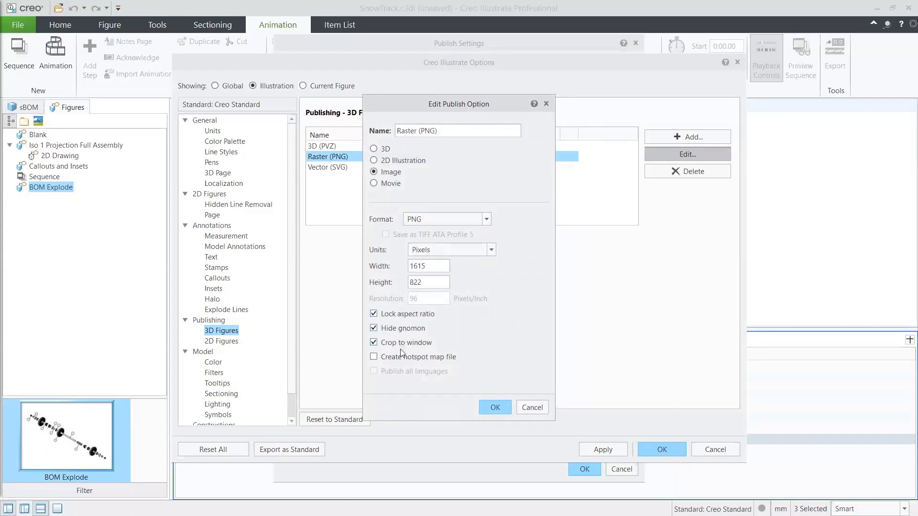
left_click(374, 161)
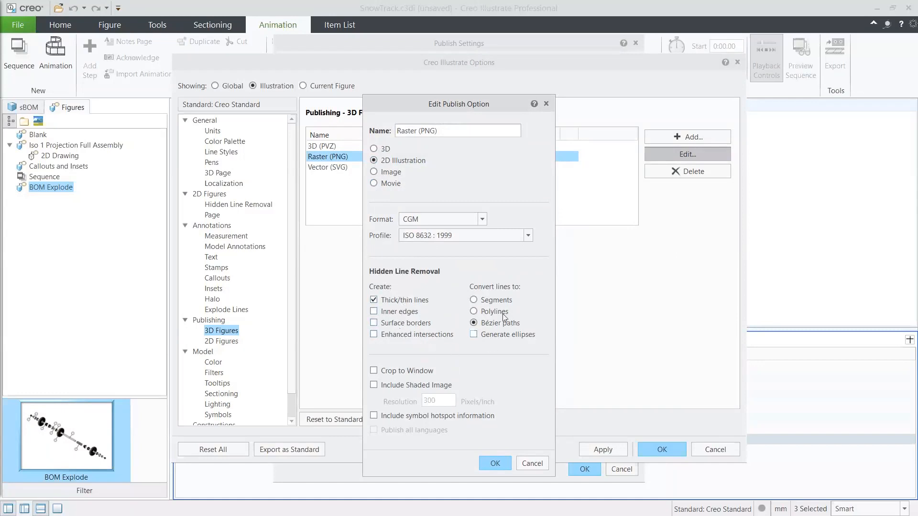
left_click(529, 464)
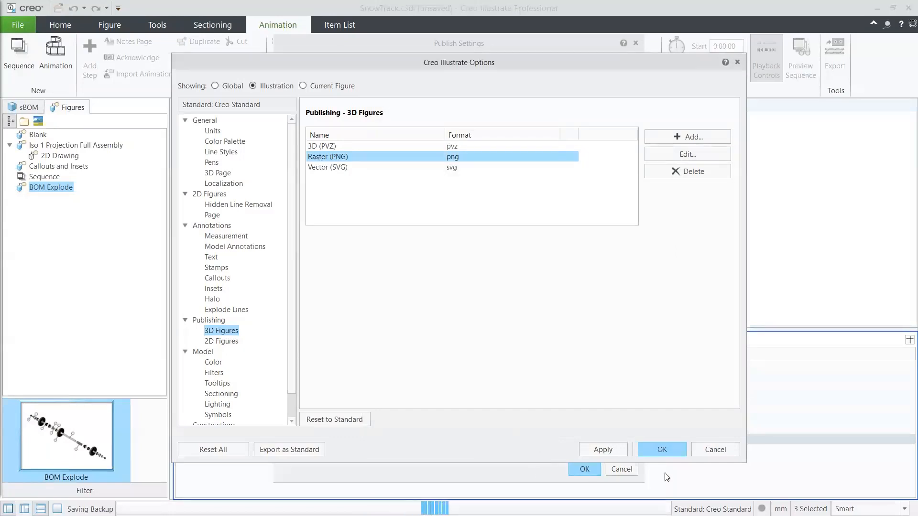
- Cancel the publish options, review the formats chosen for the 3D figures, and close the publish settings without publishing
left_click(712, 451)
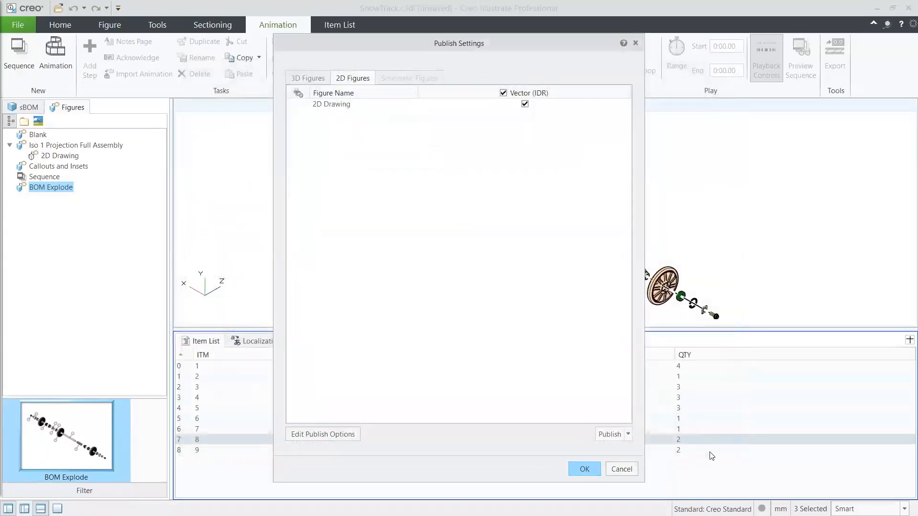
left_click(308, 79)
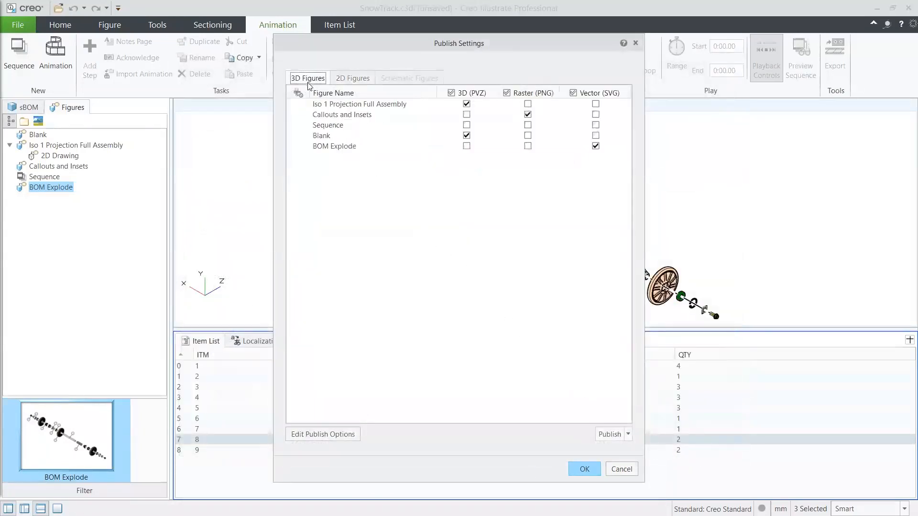
left_click(640, 44)
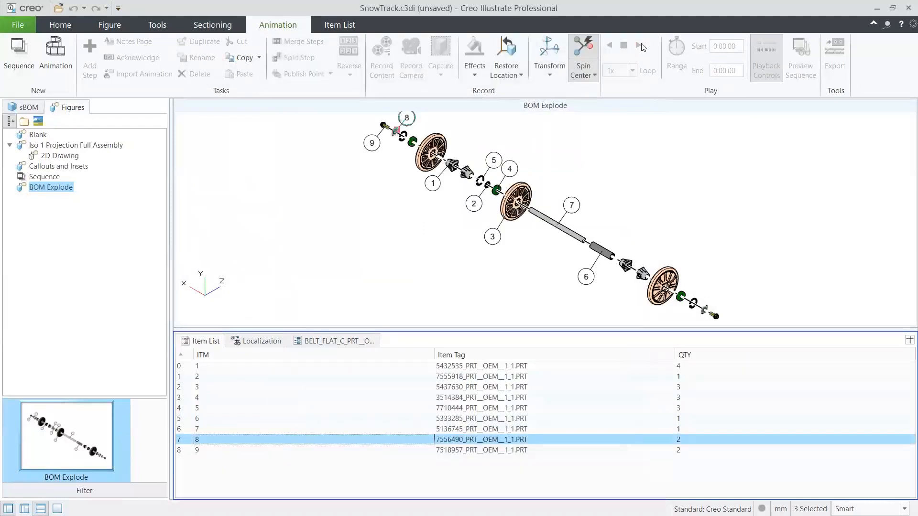